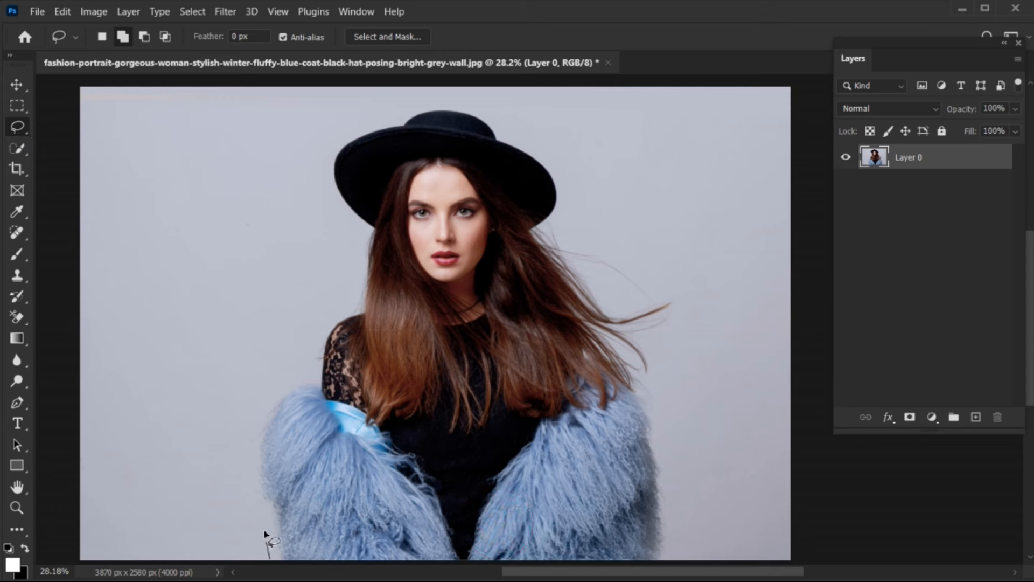
# - Lasso a loose selection around the woman, including her hat, flying hair and coat, and turn it into a layer mask
pyautogui.moveTo(255, 502)
pyautogui.mouseDown()
pyautogui.moveTo(259, 440)
pyautogui.moveTo(280, 402)
pyautogui.moveTo(313, 382)
pyautogui.moveTo(355, 275)
pyautogui.moveTo(359, 236)
pyautogui.moveTo(338, 205)
pyautogui.moveTo(339, 150)
pyautogui.moveTo(443, 108)
pyautogui.moveTo(438, 98)
pyautogui.moveTo(481, 103)
pyautogui.moveTo(542, 145)
pyautogui.moveTo(579, 242)
pyautogui.moveTo(618, 295)
pyautogui.moveTo(676, 291)
pyautogui.moveTo(662, 420)
pyautogui.moveTo(673, 550)
pyautogui.moveTo(659, 567)
pyautogui.moveTo(267, 572)
pyautogui.mouseUp()
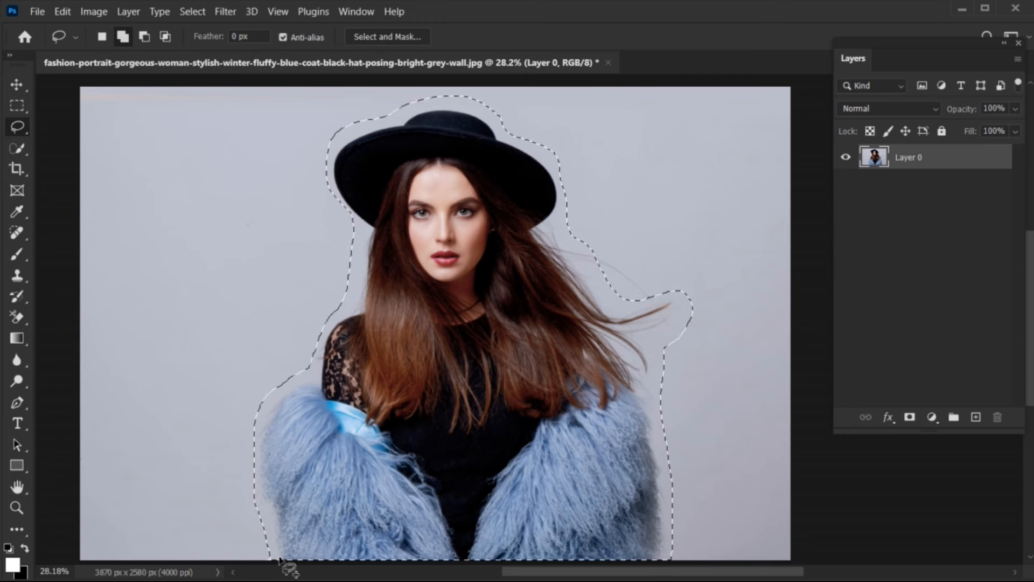
pyautogui.click(910, 419)
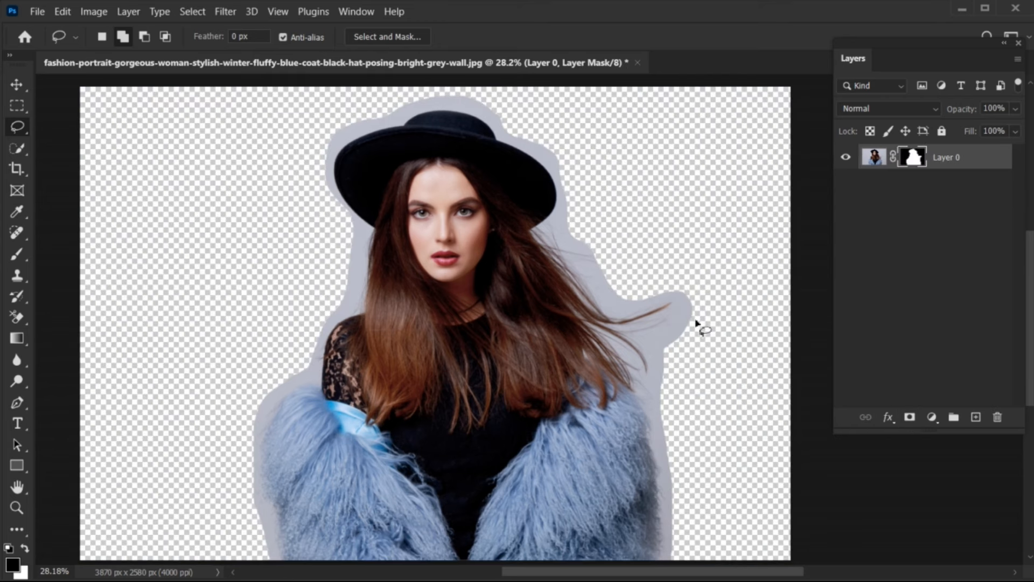
# - Open Select and Mask for the layer mask, set the overlay opacity to 91% and switch the refine mode to Object Aware
pyautogui.click(388, 43)
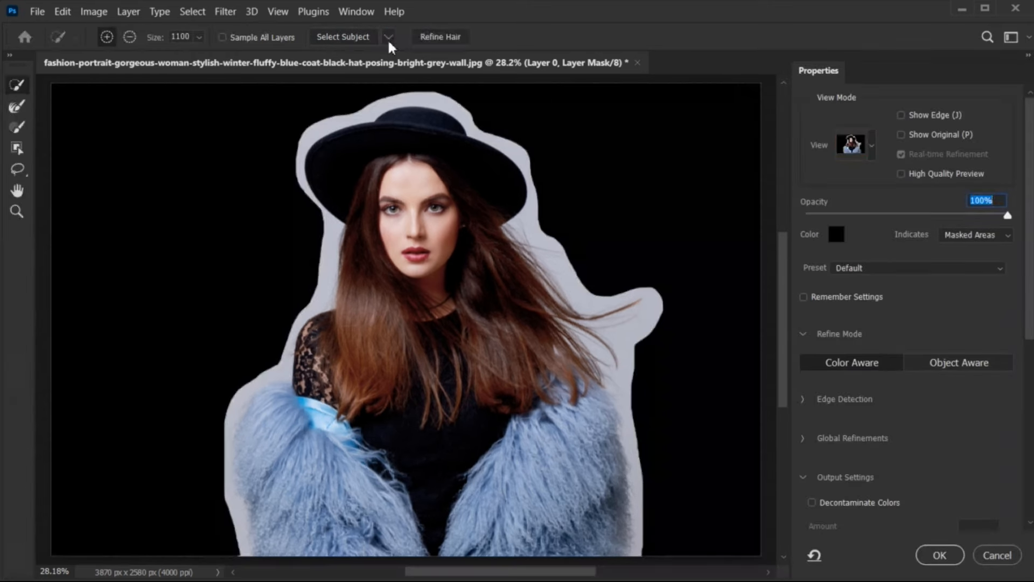
pyautogui.click(871, 147)
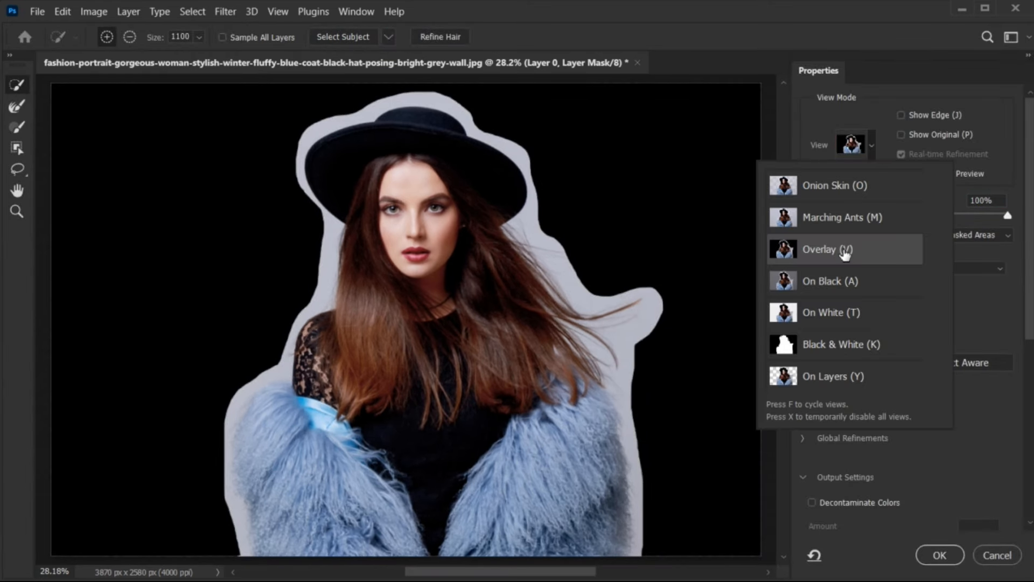
pyautogui.click(884, 162)
pyautogui.moveTo(1007, 215)
pyautogui.mouseDown()
pyautogui.moveTo(944, 216)
pyautogui.moveTo(1007, 211)
pyautogui.moveTo(992, 219)
pyautogui.mouseUp()
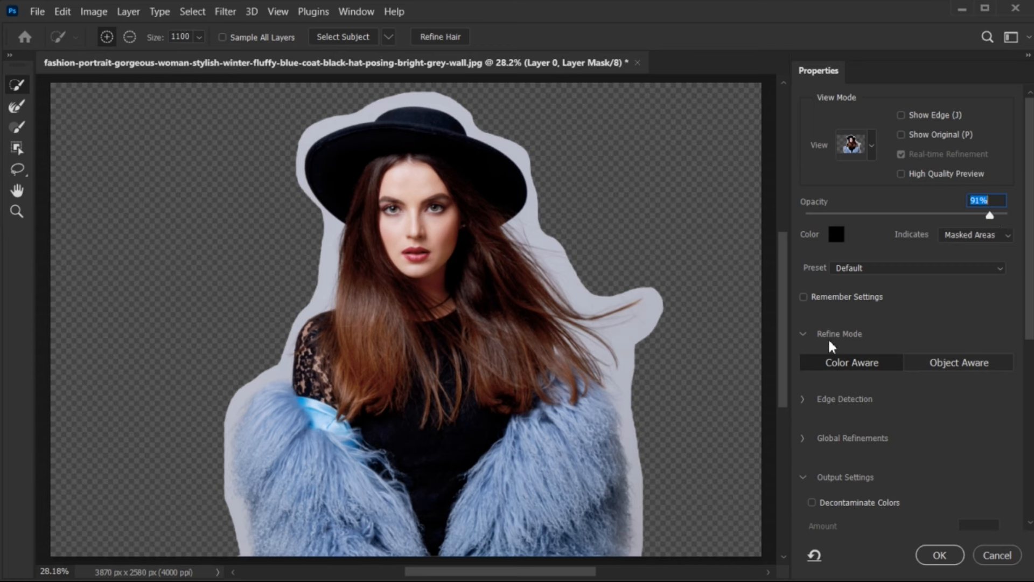
pyautogui.click(943, 367)
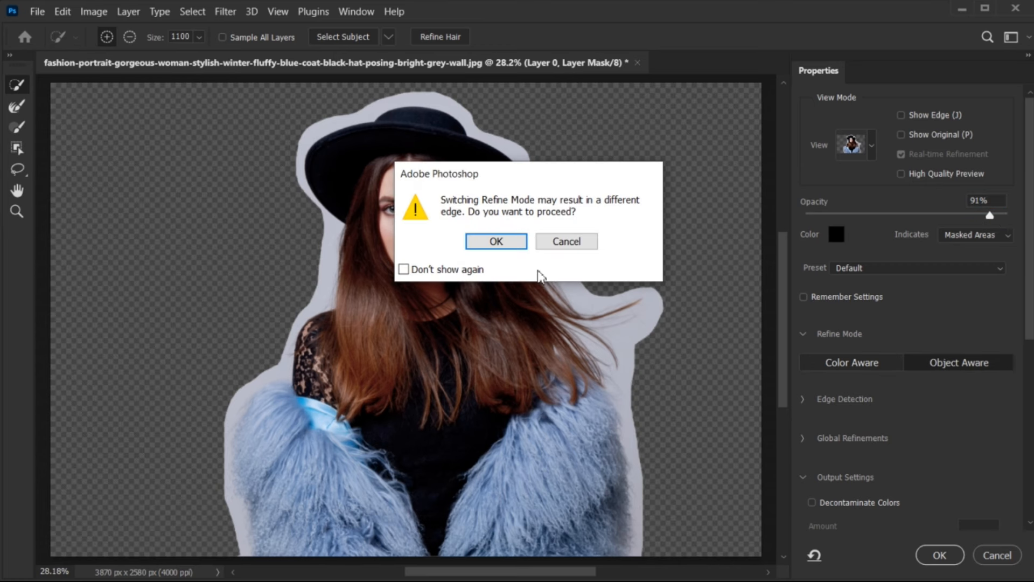
pyautogui.click(496, 242)
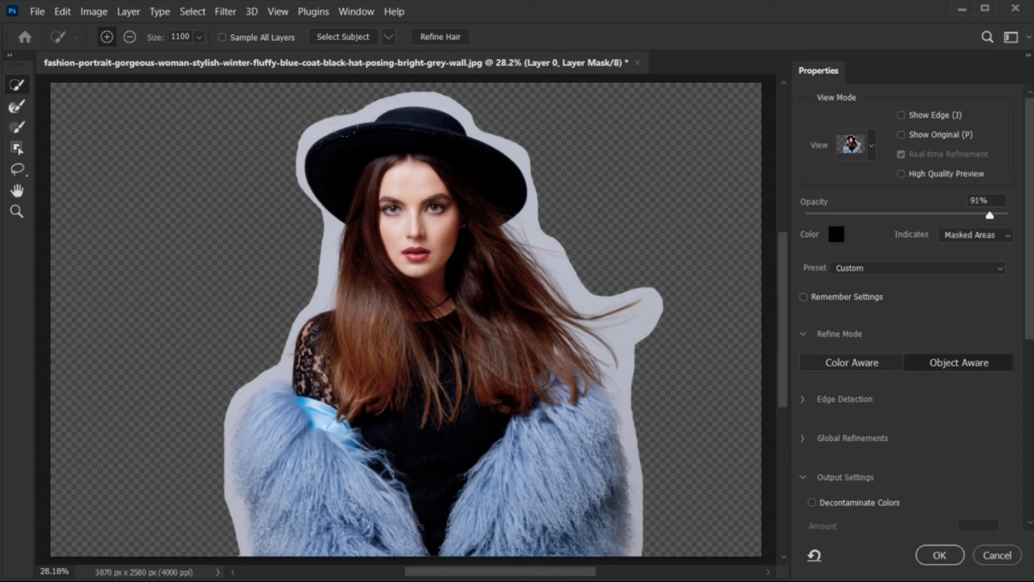
# - Set the overlay opacity to 100% and paint the Refine Edge Brush around the woman's whole outline to remove the grey fringe
pyautogui.moveTo(201, 44)
pyautogui.mouseDown()
pyautogui.moveTo(224, 63)
pyautogui.moveTo(198, 58)
pyautogui.mouseUp()
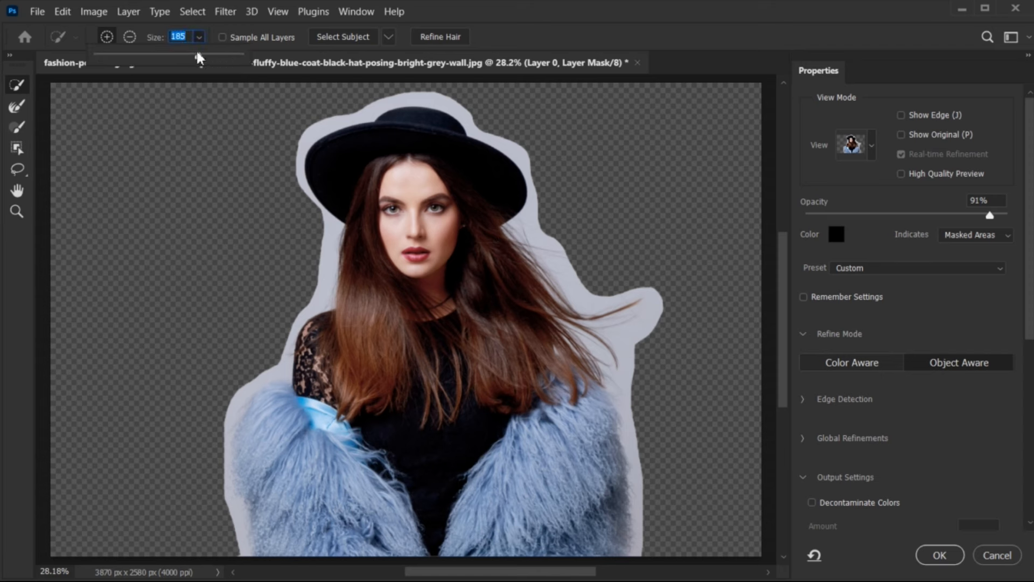
pyautogui.click(18, 107)
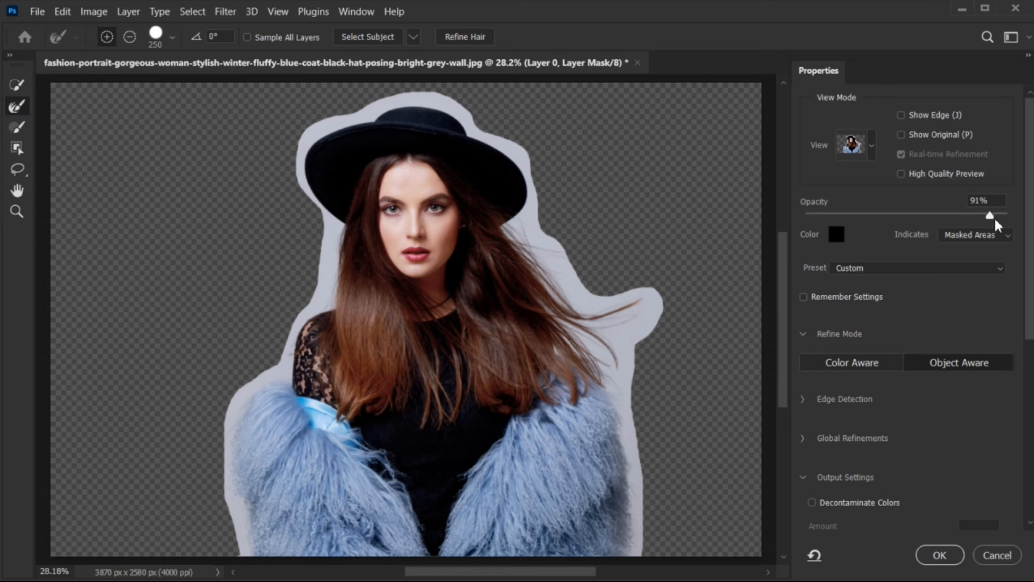
pyautogui.moveTo(990, 216); pyautogui.dragTo(1008, 215)
pyautogui.moveTo(234, 535)
pyautogui.mouseDown()
pyautogui.moveTo(224, 481)
pyautogui.moveTo(237, 493)
pyautogui.moveTo(213, 463)
pyautogui.moveTo(212, 433)
pyautogui.moveTo(219, 399)
pyautogui.moveTo(264, 363)
pyautogui.moveTo(280, 313)
pyautogui.moveTo(308, 284)
pyautogui.moveTo(312, 213)
pyautogui.moveTo(288, 185)
pyautogui.moveTo(296, 121)
pyautogui.moveTo(384, 86)
pyautogui.moveTo(441, 104)
pyautogui.moveTo(396, 88)
pyautogui.moveTo(434, 87)
pyautogui.moveTo(497, 138)
pyautogui.moveTo(531, 213)
pyautogui.moveTo(510, 206)
pyautogui.moveTo(566, 269)
pyautogui.moveTo(561, 279)
pyautogui.moveTo(645, 289)
pyautogui.moveTo(604, 314)
pyautogui.moveTo(564, 314)
pyautogui.moveTo(624, 358)
pyautogui.moveTo(638, 555)
pyautogui.mouseUp()
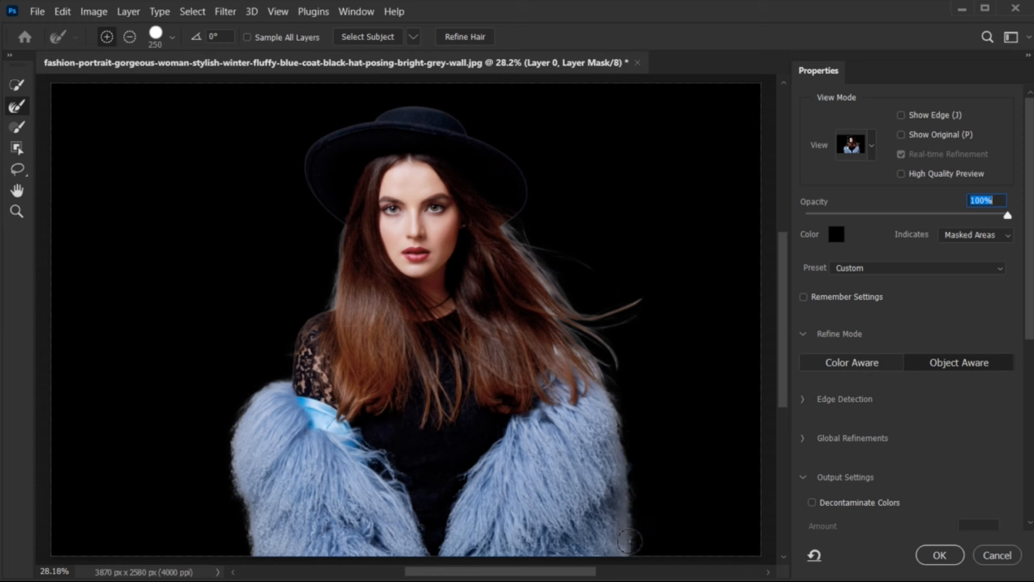
# - Enable Decontaminate Colors and output the refined cutout to a new layer
pyautogui.click(812, 502)
pyautogui.scroll(-3, 850, 506)
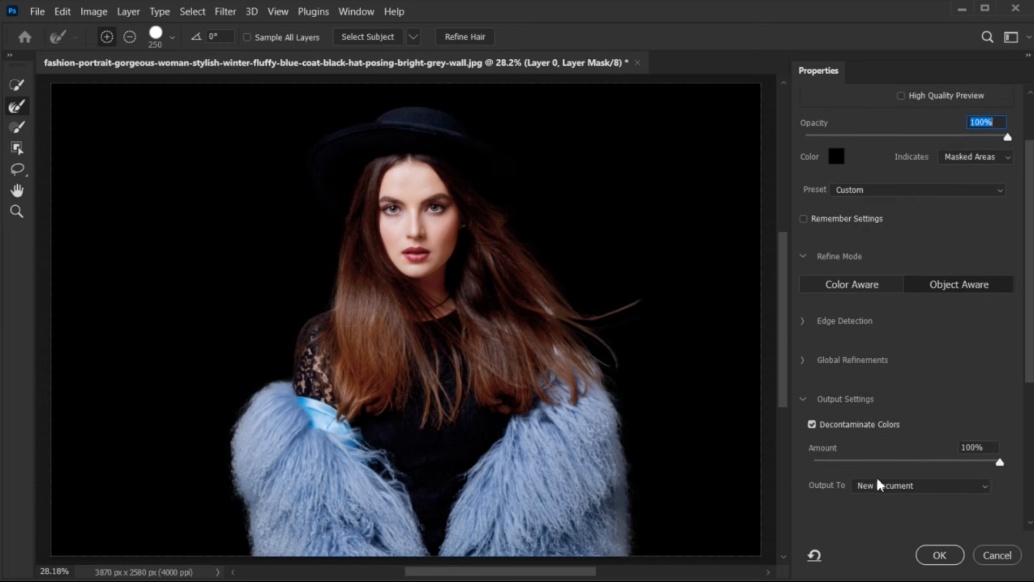
pyautogui.click(907, 487)
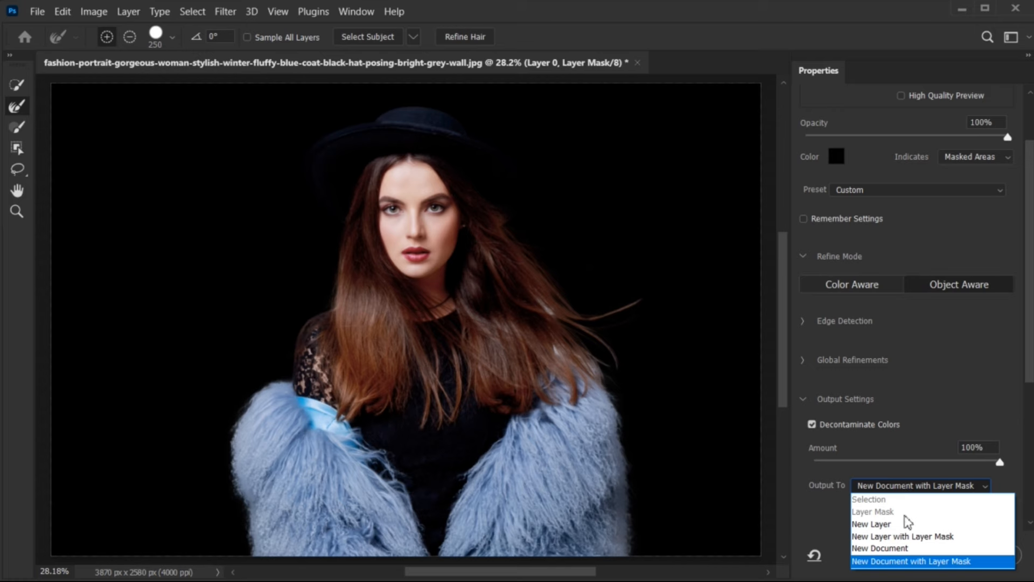
pyautogui.click(907, 523)
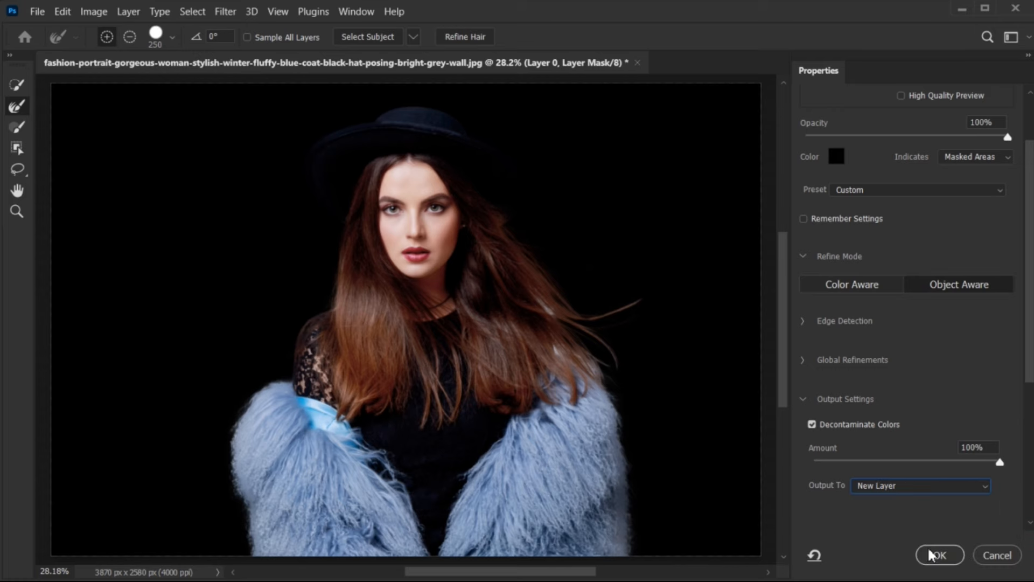
pyautogui.click(938, 560)
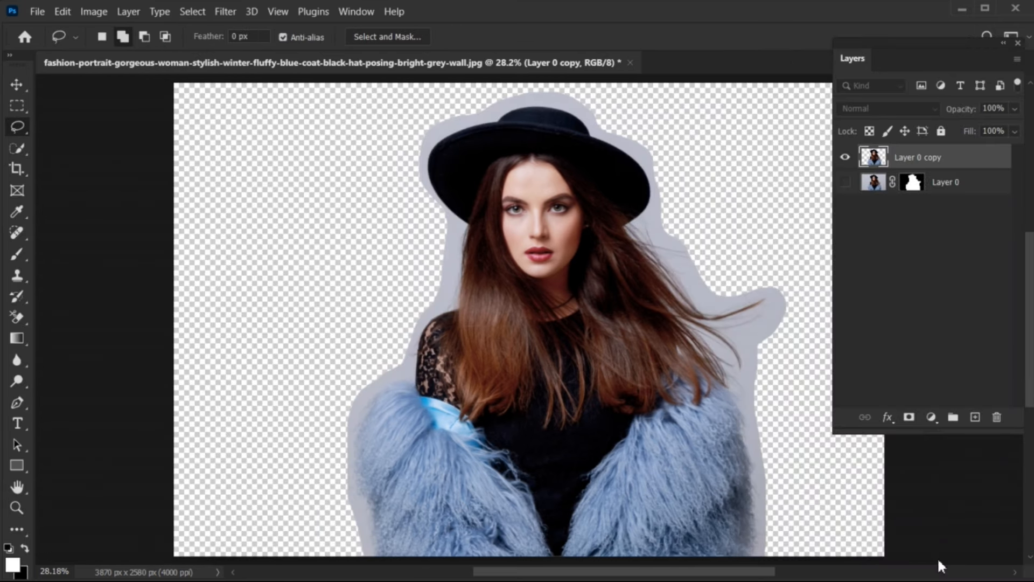
# - Add a gradient fill layer with the Blue_08 preset at 70% scale and place it beneath the cutout layer
pyautogui.moveTo(662, 429); pyautogui.dragTo(597, 427)
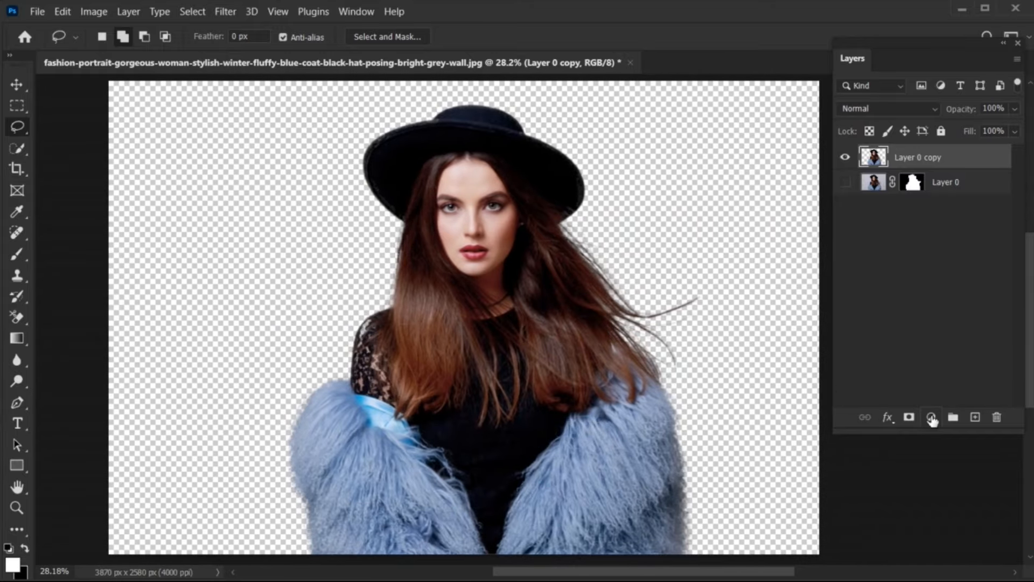
pyautogui.click(931, 418)
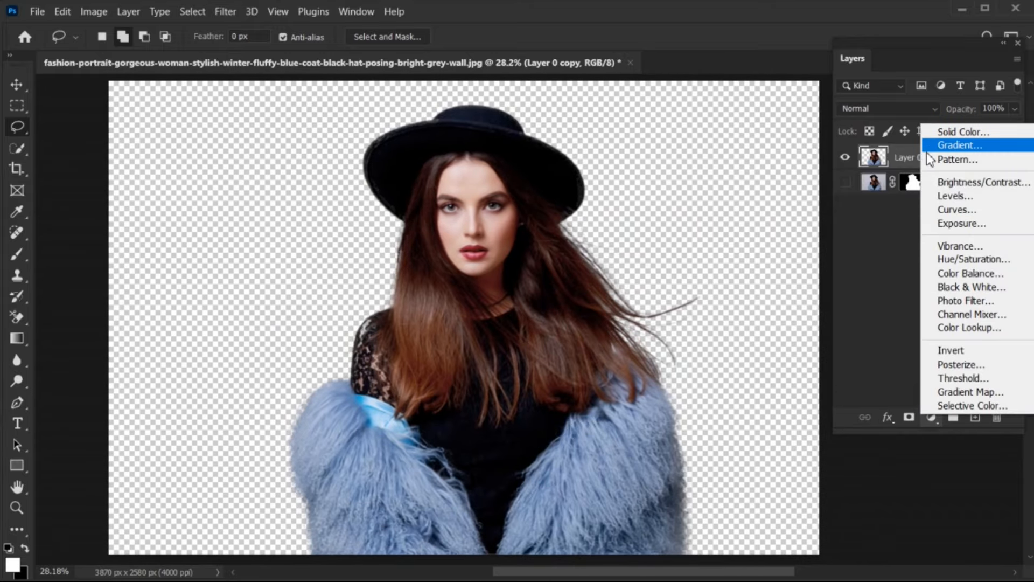
pyautogui.click(950, 146)
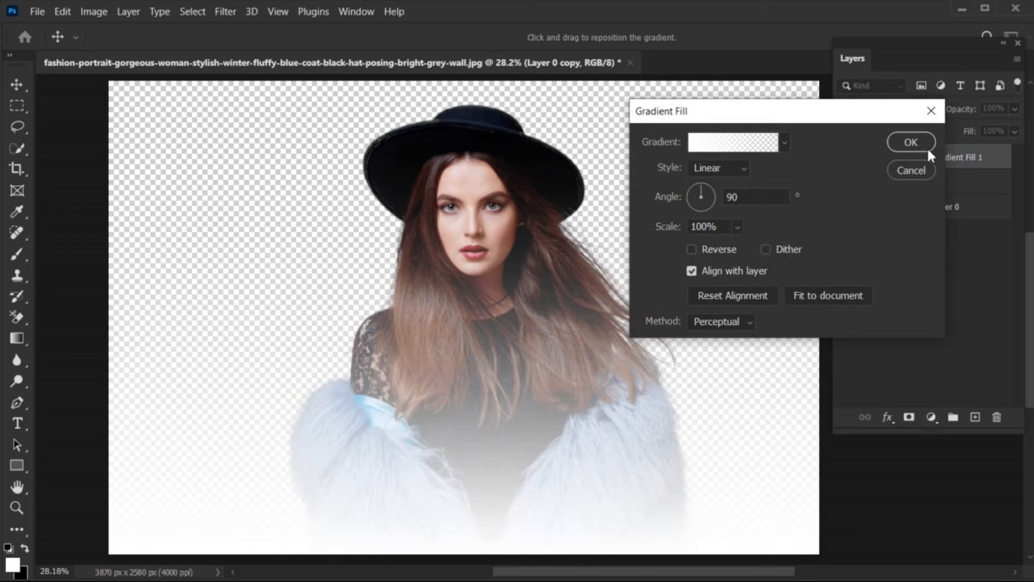
pyautogui.click(732, 140)
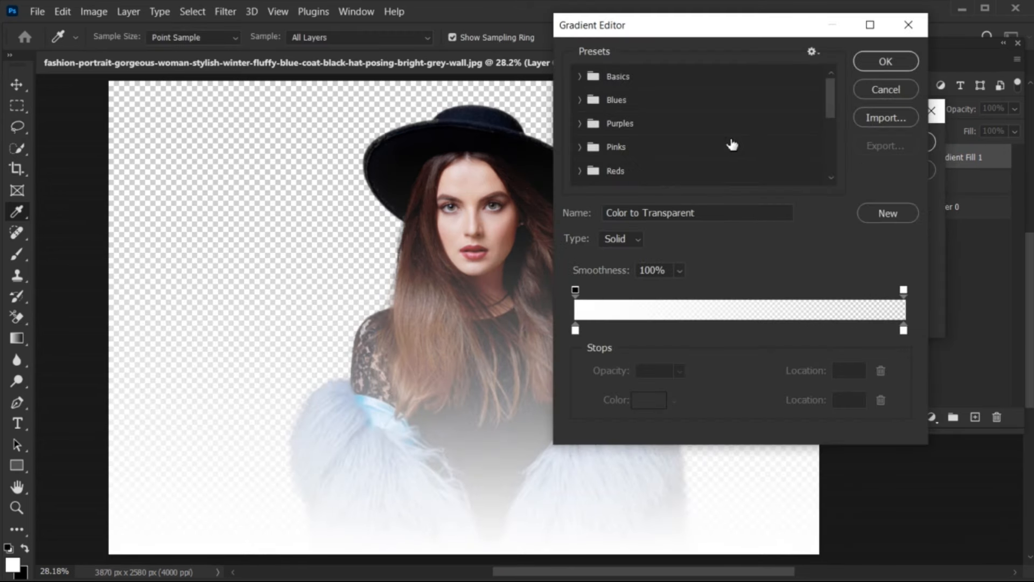
pyautogui.click(580, 100)
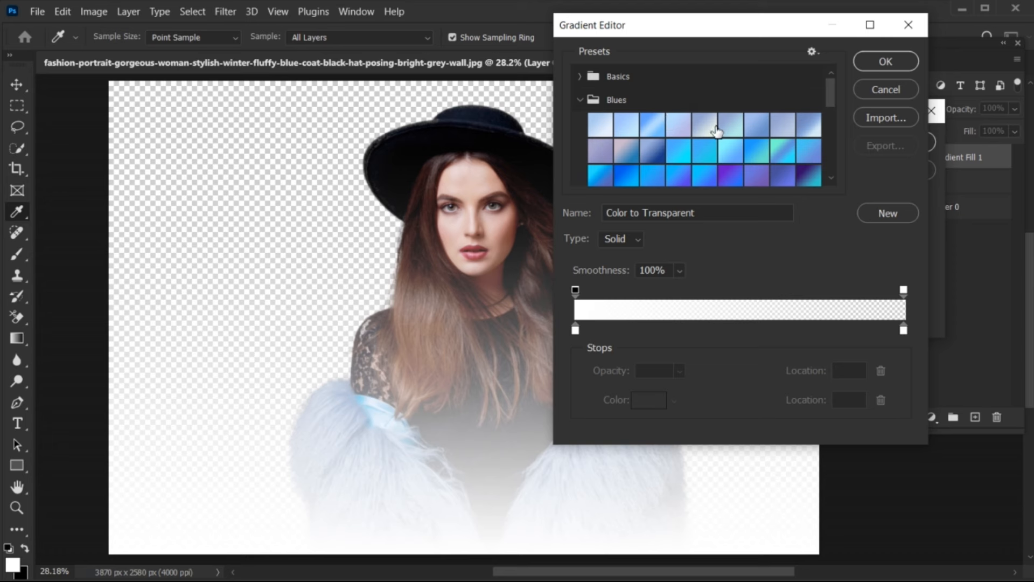
pyautogui.click(741, 131)
pyautogui.click(782, 129)
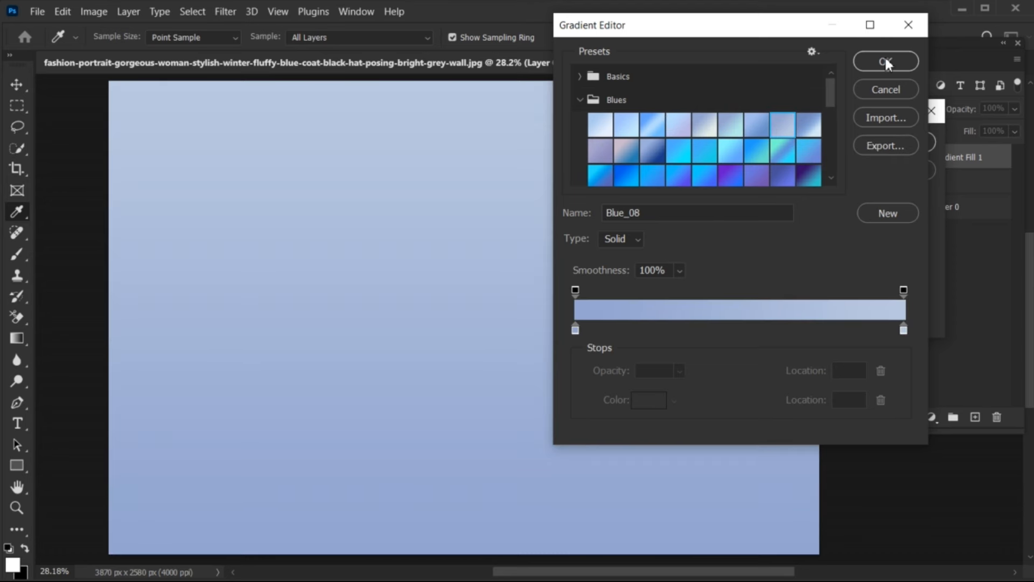
pyautogui.click(886, 60)
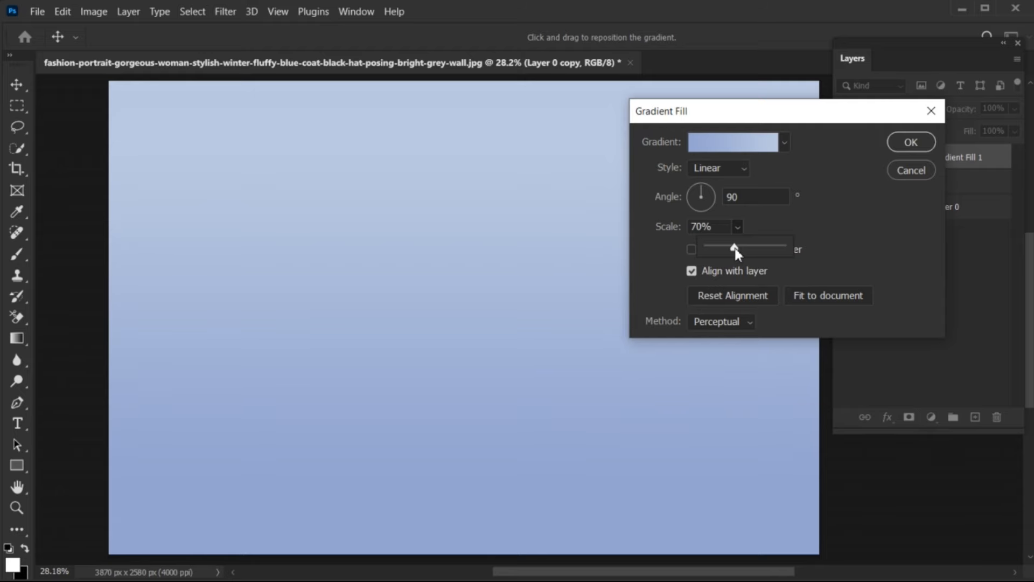
pyautogui.click(903, 142)
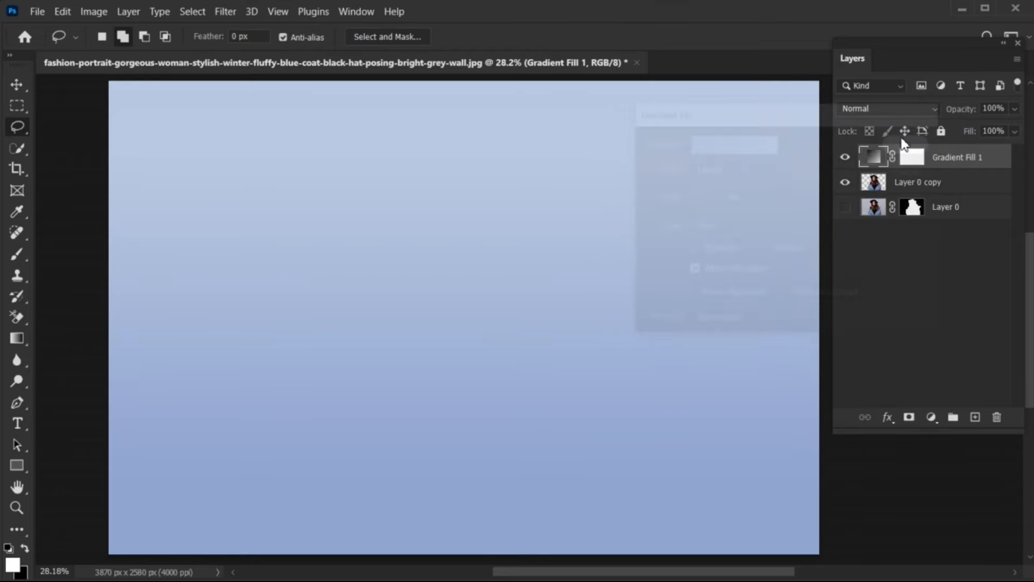
pyautogui.moveTo(954, 161); pyautogui.dragTo(954, 196)
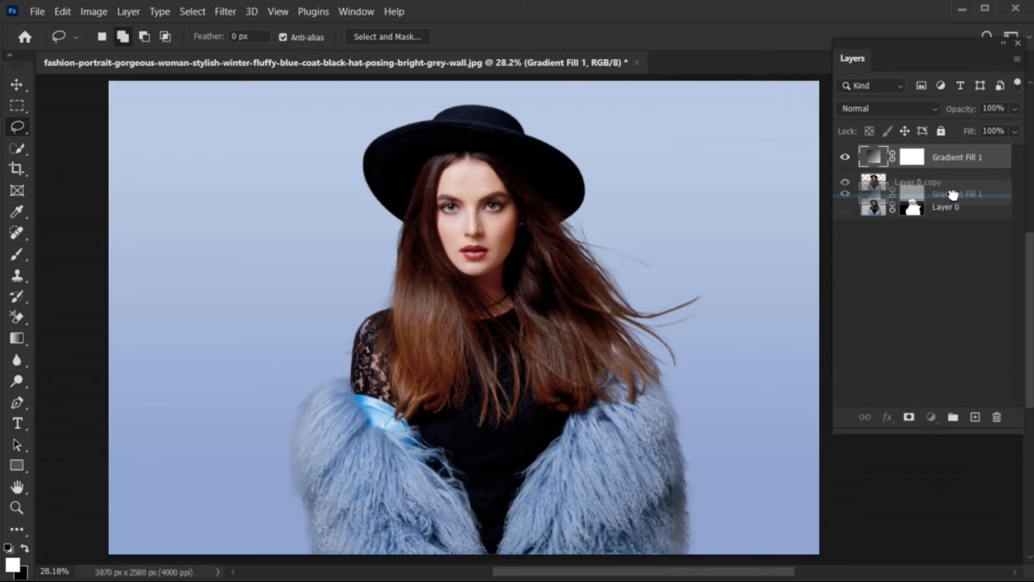
# - Duplicate the Layer 0 copy cutout and hide the lower of the two cutout layers
pyautogui.click(873, 156)
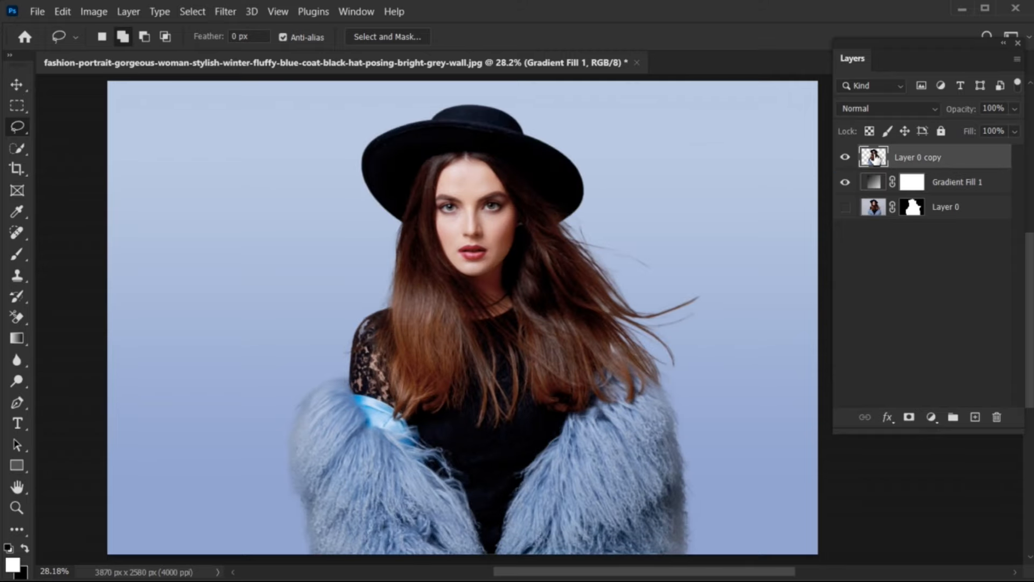
pyautogui.click(135, 13)
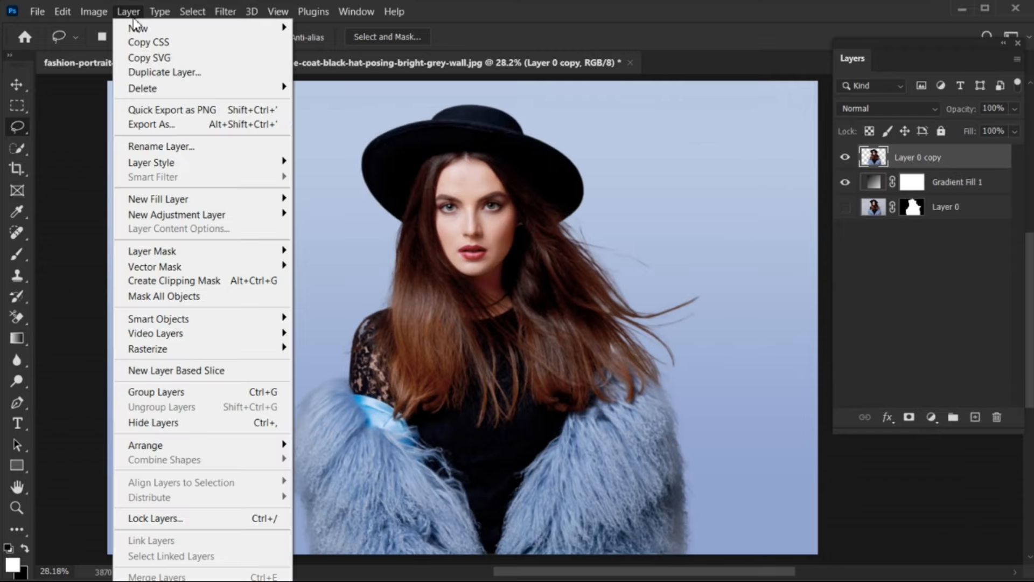
pyautogui.moveTo(239, 28)
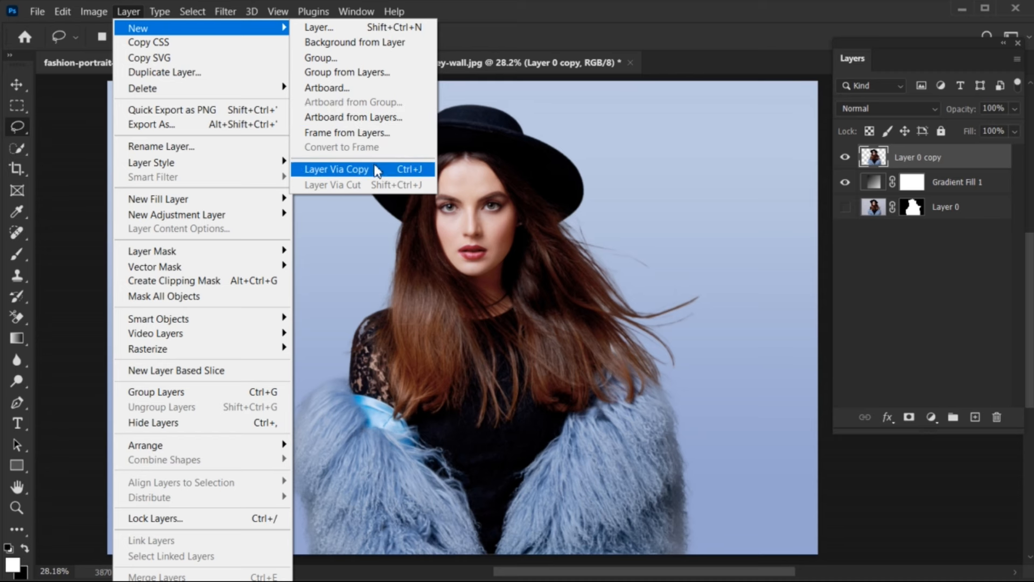
pyautogui.click(396, 169)
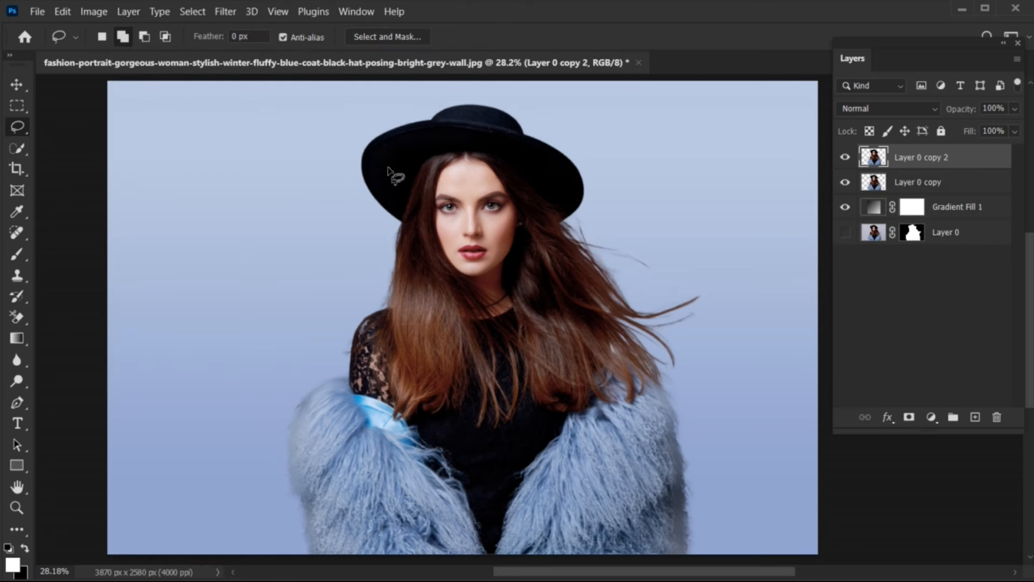
pyautogui.click(845, 182)
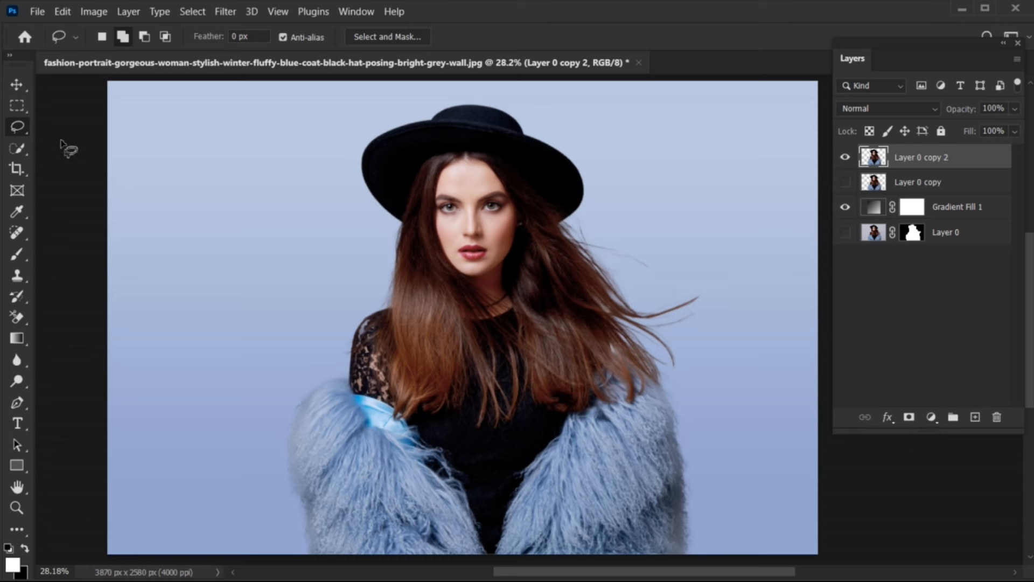
# - Open the Liquify filter on Layer 0 copy 2 and smear the hat brim outward to the canvas's left edge
pyautogui.click(16, 86)
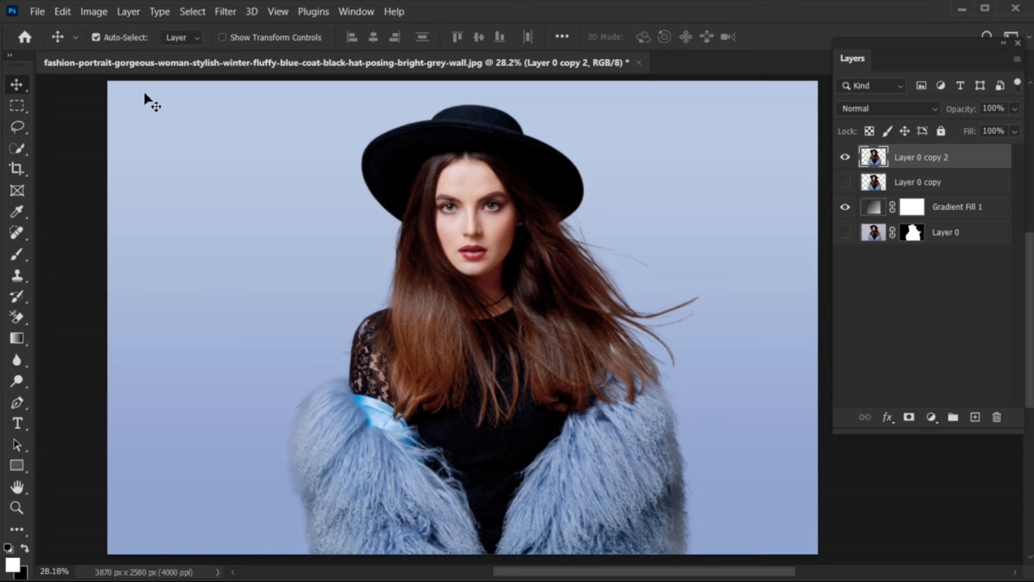
pyautogui.click(222, 12)
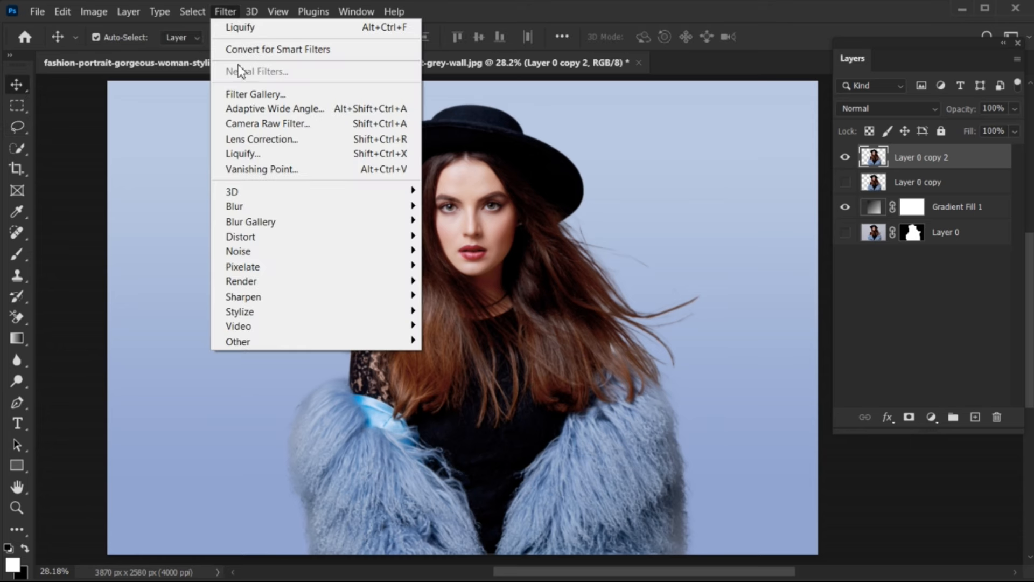
pyautogui.click(302, 157)
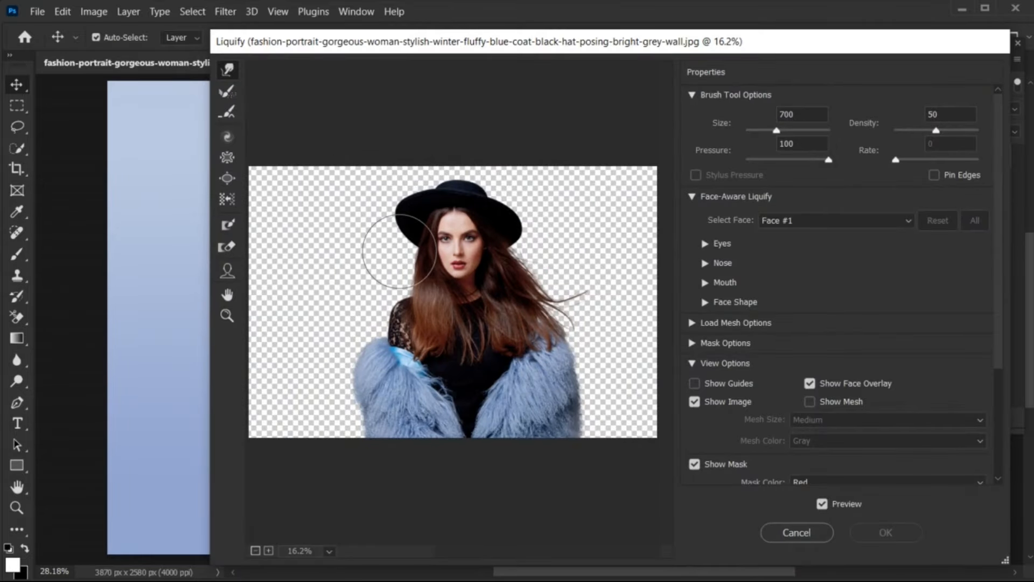
pyautogui.moveTo(399, 251)
pyautogui.mouseDown()
pyautogui.moveTo(374, 205)
pyautogui.moveTo(302, 197)
pyautogui.moveTo(263, 129)
pyautogui.mouseUp()
pyautogui.moveTo(426, 188); pyautogui.dragTo(314, 140)
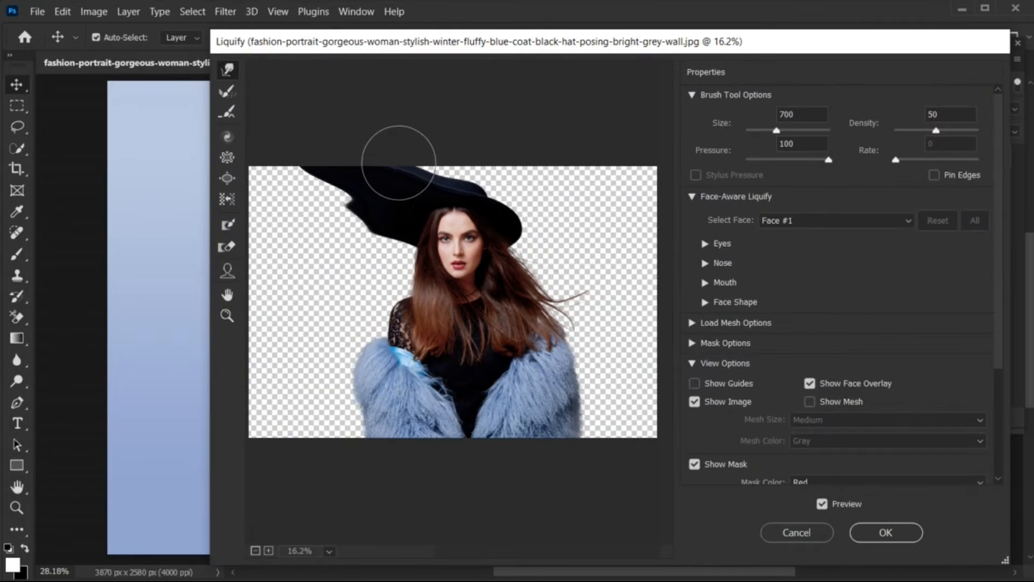
pyautogui.hotkey('ctrl', 'z')
pyautogui.moveTo(418, 188)
pyautogui.mouseDown()
pyautogui.moveTo(332, 174)
pyautogui.moveTo(330, 233)
pyautogui.moveTo(262, 210)
pyautogui.moveTo(355, 217)
pyautogui.moveTo(292, 240)
pyautogui.moveTo(395, 242)
pyautogui.moveTo(333, 278)
pyautogui.mouseUp()
pyautogui.moveTo(377, 246); pyautogui.dragTo(311, 279)
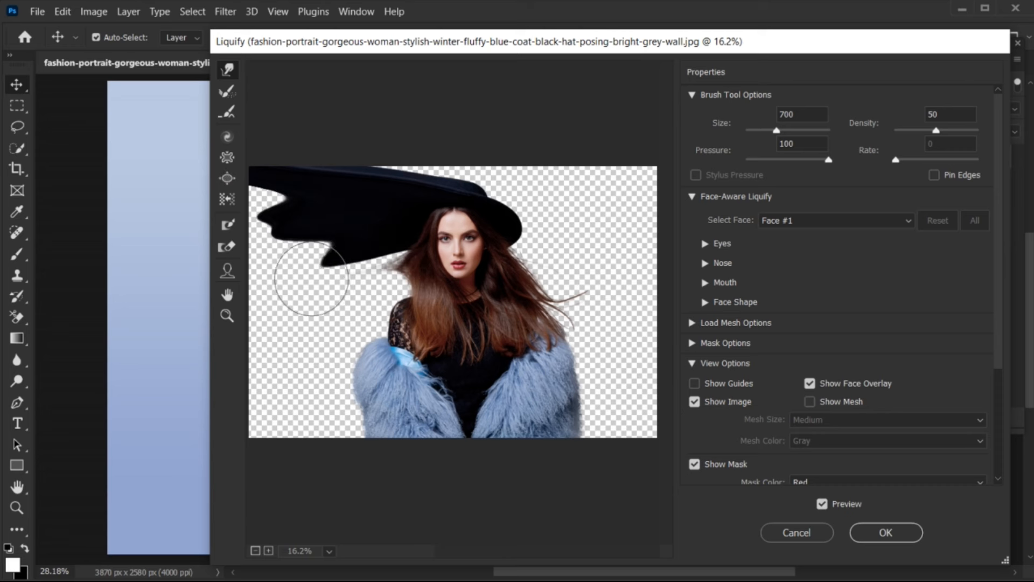
# - Smear the woman's left-side hair out to the canvas's left edge and fill the gaps between the hat and hair streaks
pyautogui.moveTo(394, 261)
pyautogui.mouseDown()
pyautogui.moveTo(336, 286)
pyautogui.moveTo(293, 271)
pyautogui.mouseUp()
pyautogui.moveTo(397, 261)
pyautogui.mouseDown()
pyautogui.moveTo(355, 305)
pyautogui.moveTo(300, 314)
pyautogui.mouseUp()
pyautogui.moveTo(379, 302); pyautogui.dragTo(253, 323)
pyautogui.moveTo(347, 302); pyautogui.dragTo(242, 309)
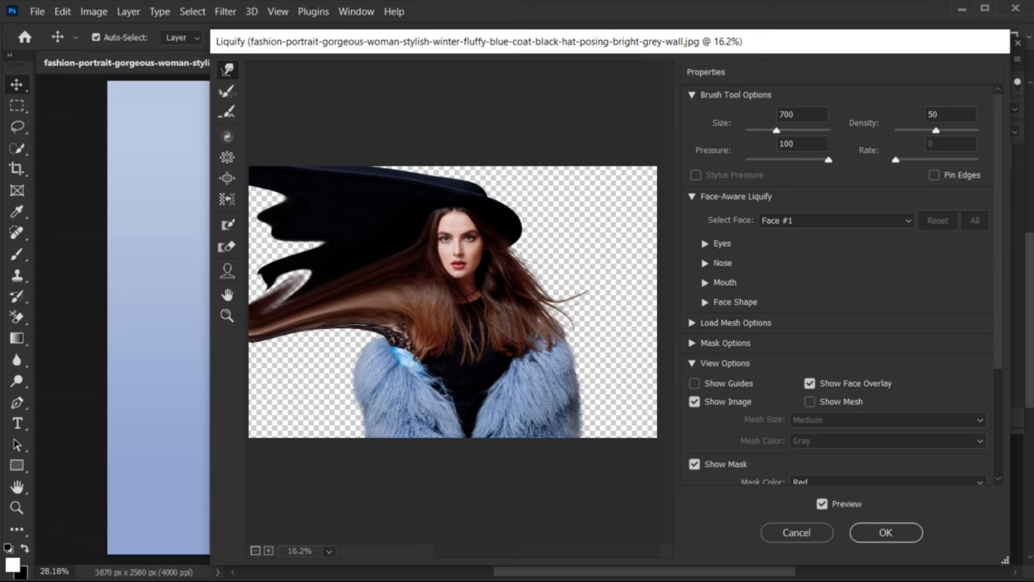
pyautogui.moveTo(290, 275); pyautogui.dragTo(231, 288)
pyautogui.moveTo(302, 209); pyautogui.dragTo(232, 232)
pyautogui.moveTo(289, 235); pyautogui.dragTo(200, 333)
pyautogui.moveTo(388, 275); pyautogui.dragTo(259, 324)
# - Smear the shoulder and left side of the fur coat to the canvas's left edge and apply the Liquify distortion
pyautogui.moveTo(396, 334)
pyautogui.mouseDown()
pyautogui.moveTo(337, 370)
pyautogui.moveTo(245, 385)
pyautogui.mouseUp()
pyautogui.moveTo(314, 371)
pyautogui.mouseDown()
pyautogui.moveTo(237, 382)
pyautogui.moveTo(232, 396)
pyautogui.mouseUp()
pyautogui.moveTo(345, 412)
pyautogui.mouseDown()
pyautogui.moveTo(273, 427)
pyautogui.moveTo(341, 427)
pyautogui.moveTo(312, 438)
pyautogui.moveTo(284, 424)
pyautogui.moveTo(277, 439)
pyautogui.moveTo(253, 442)
pyautogui.mouseUp()
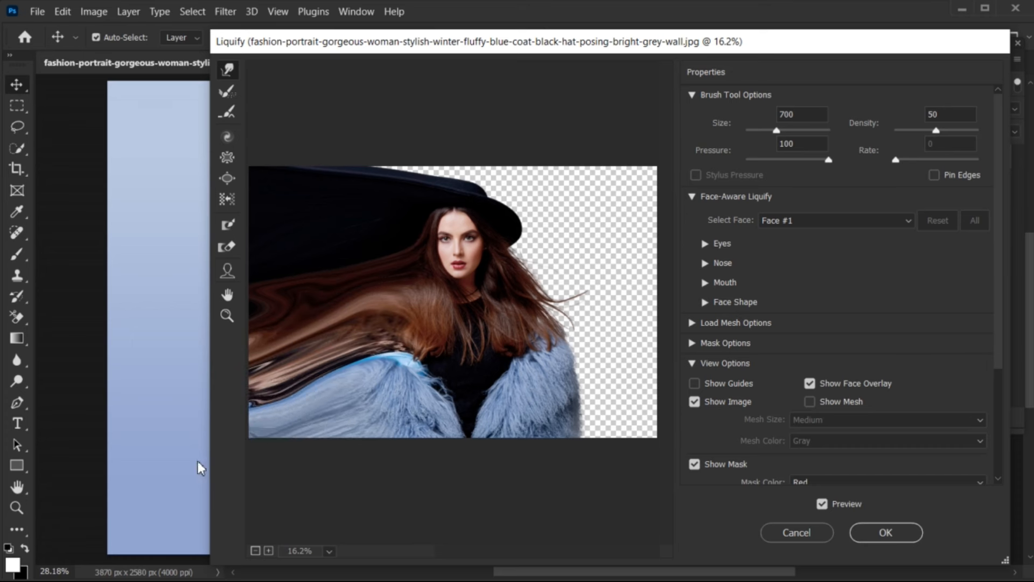
pyautogui.click(878, 535)
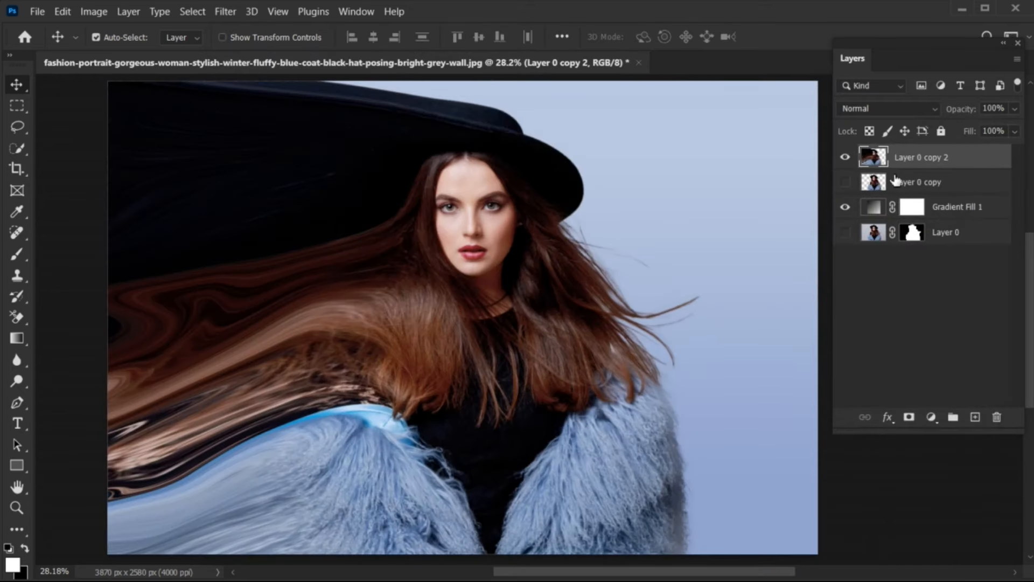
# - Add a black layer mask to Layer 0 copy 2 and choose the Kyle's Spatter Brushes - Supreme Spatter brush at 322 px
pyautogui.keyDown('alt'); pyautogui.click(909, 424); pyautogui.keyUp('alt')
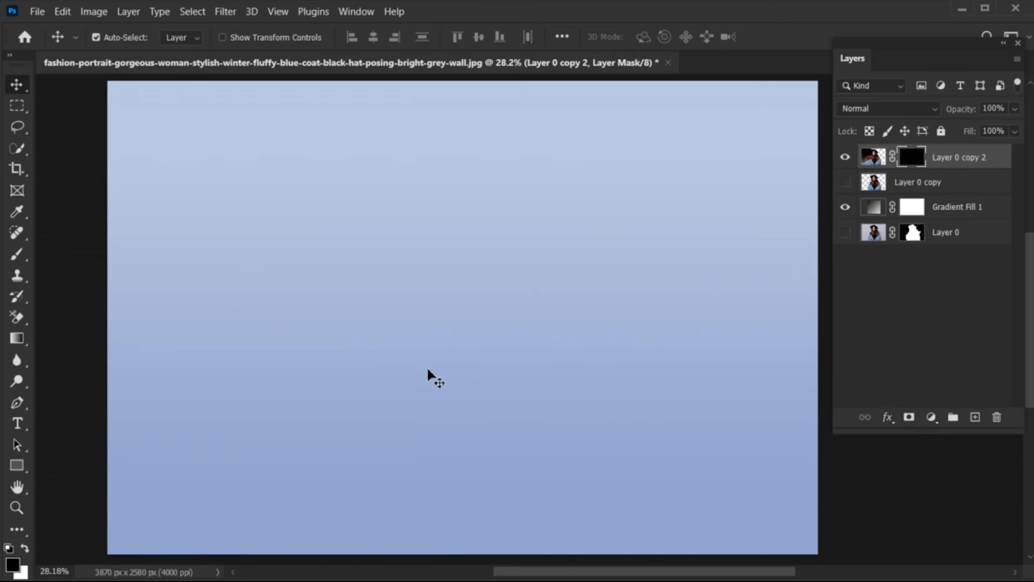
pyautogui.click(16, 253)
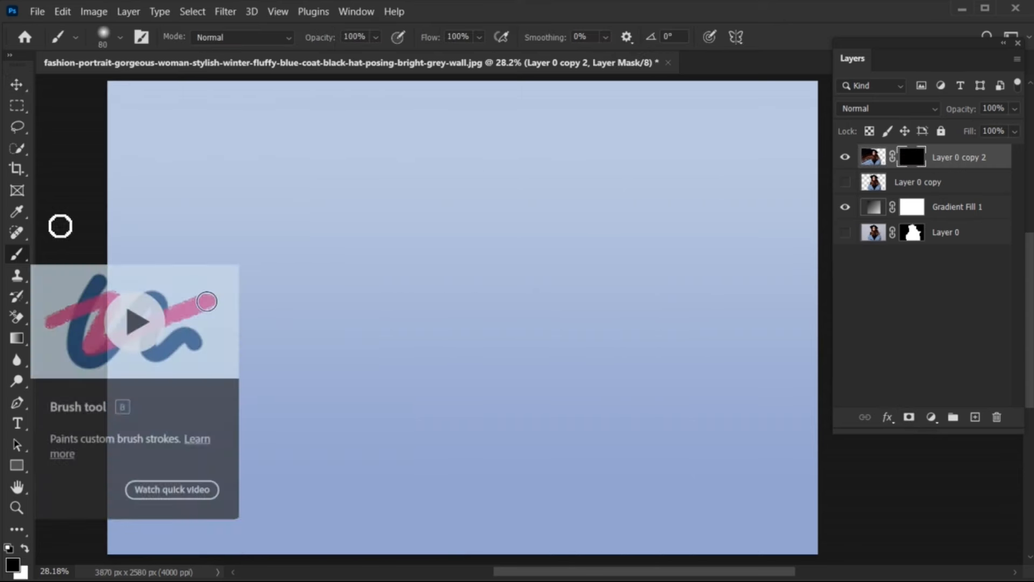
pyautogui.click(121, 38)
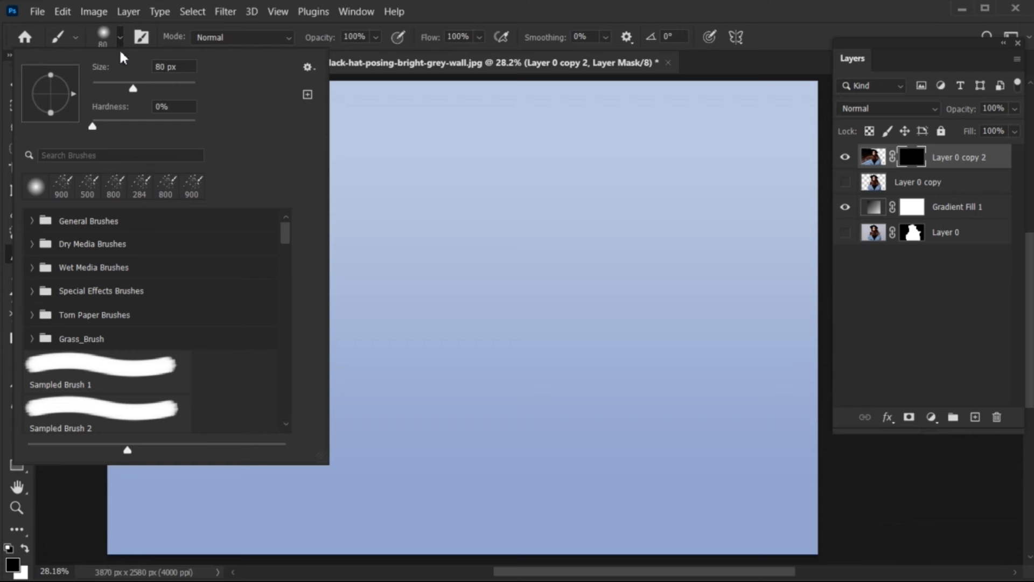
pyautogui.click(33, 292)
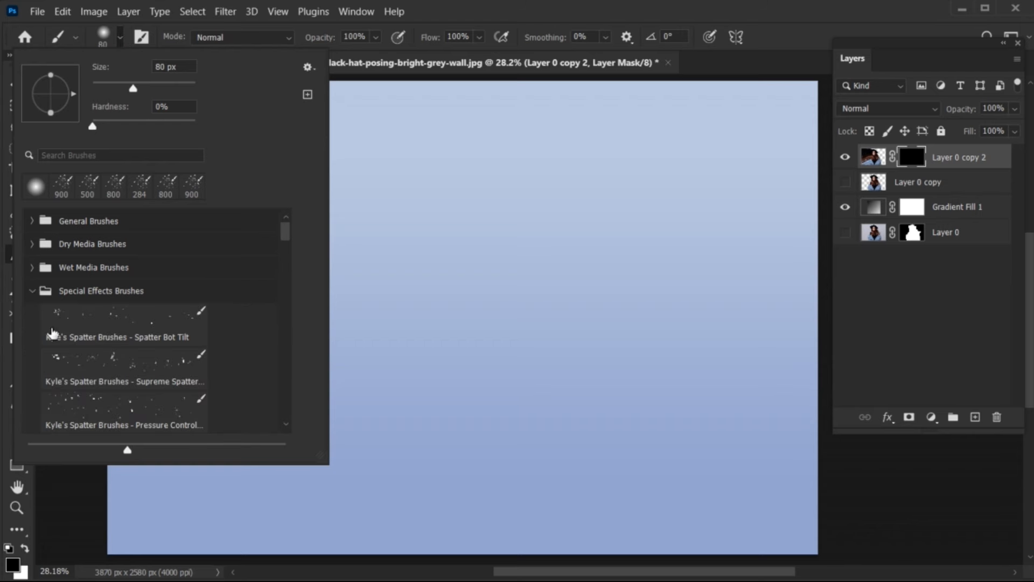
pyautogui.click(93, 369)
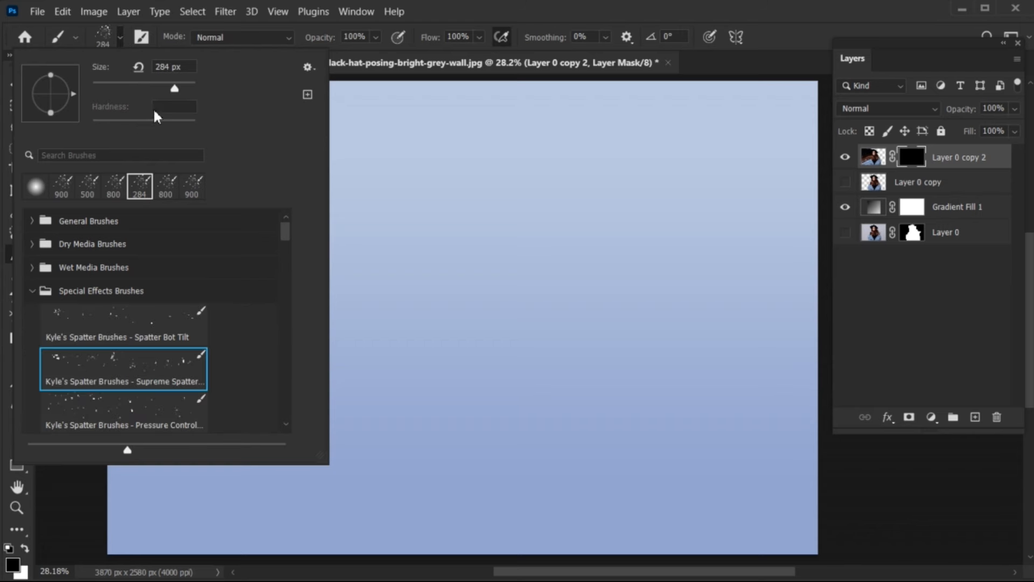
pyautogui.moveTo(174, 92); pyautogui.dragTo(177, 91)
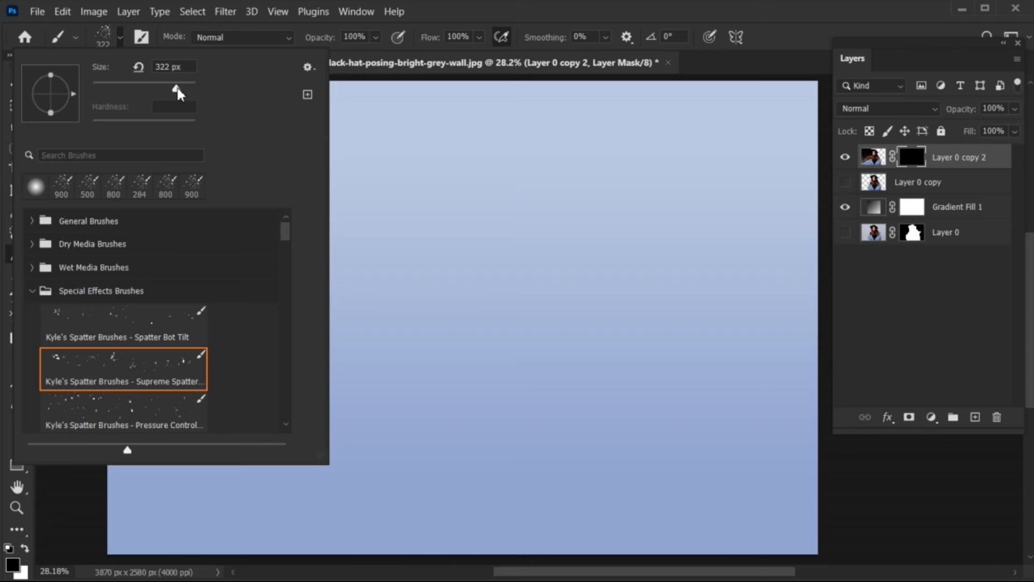
pyautogui.click(721, 69)
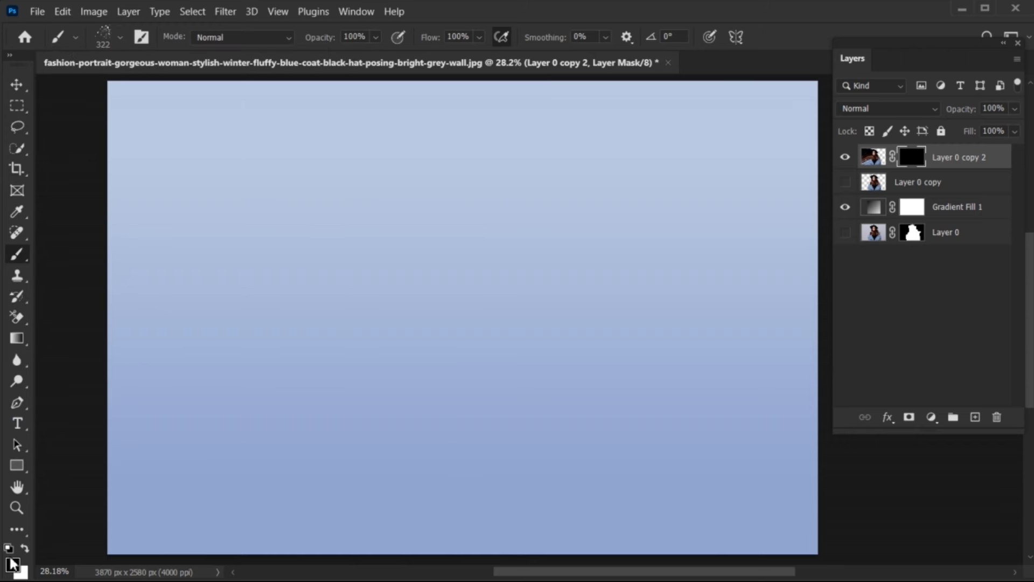
# - Paint white on the mask with the spatter brush at 500 px to reveal the woman's right-side hair, coat and hat
pyautogui.click(26, 546)
pyautogui.moveTo(666, 360)
pyautogui.mouseDown()
pyautogui.moveTo(662, 286)
pyautogui.moveTo(647, 374)
pyautogui.moveTo(560, 162)
pyautogui.moveTo(512, 350)
pyautogui.moveTo(620, 512)
pyautogui.moveTo(661, 411)
pyautogui.mouseUp()
pyautogui.moveTo(615, 529)
pyautogui.mouseDown()
pyautogui.moveTo(560, 528)
pyautogui.moveTo(490, 388)
pyautogui.moveTo(581, 270)
pyautogui.moveTo(642, 365)
pyautogui.mouseUp()
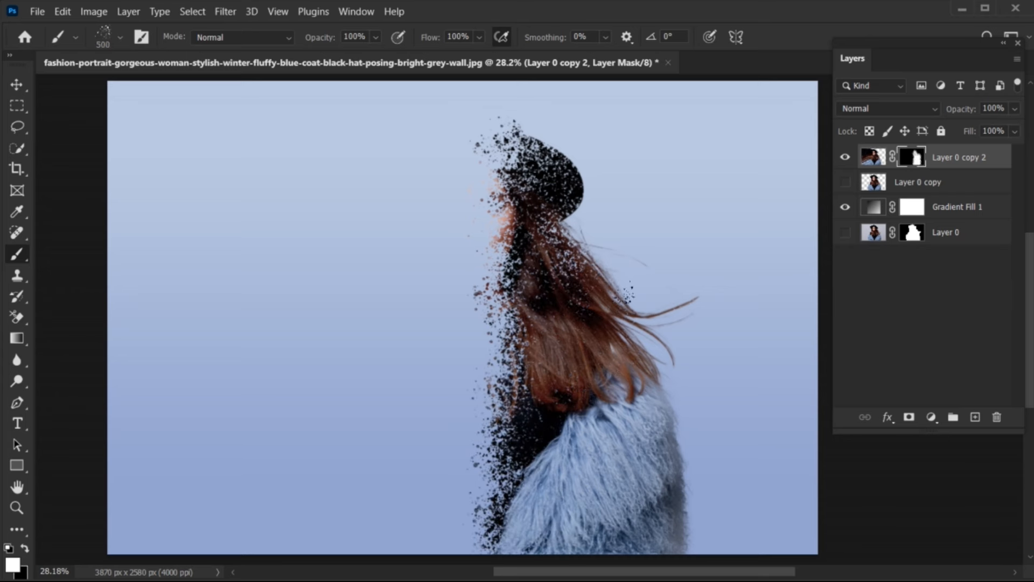
pyautogui.moveTo(555, 173); pyautogui.dragTo(554, 242)
# - Paint white over the face, left-side hair and coat, scattering particles along the left edge with the spatter brush enlarged to 800 px
pyautogui.press('[')
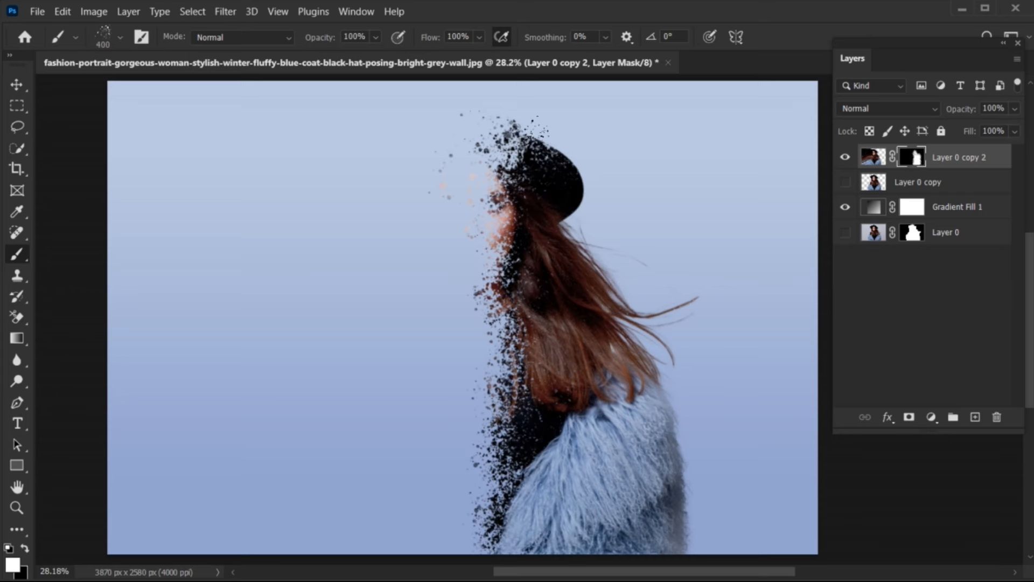
pyautogui.moveTo(516, 172)
pyautogui.mouseDown()
pyautogui.moveTo(464, 231)
pyautogui.moveTo(479, 296)
pyautogui.moveTo(444, 167)
pyautogui.moveTo(487, 506)
pyautogui.moveTo(474, 393)
pyautogui.mouseUp()
pyautogui.moveTo(458, 264)
pyautogui.mouseDown()
pyautogui.moveTo(426, 537)
pyautogui.moveTo(404, 482)
pyautogui.moveTo(459, 539)
pyautogui.moveTo(363, 301)
pyautogui.moveTo(361, 214)
pyautogui.moveTo(384, 181)
pyautogui.moveTo(370, 168)
pyautogui.moveTo(381, 149)
pyautogui.moveTo(370, 149)
pyautogui.moveTo(351, 219)
pyautogui.moveTo(364, 435)
pyautogui.moveTo(367, 371)
pyautogui.moveTo(397, 306)
pyautogui.moveTo(378, 287)
pyautogui.moveTo(335, 369)
pyautogui.moveTo(354, 462)
pyautogui.mouseUp()
pyautogui.press(']')
pyautogui.moveTo(356, 417)
pyautogui.mouseDown()
pyautogui.moveTo(301, 420)
pyautogui.moveTo(390, 157)
pyautogui.moveTo(366, 144)
pyautogui.mouseUp()
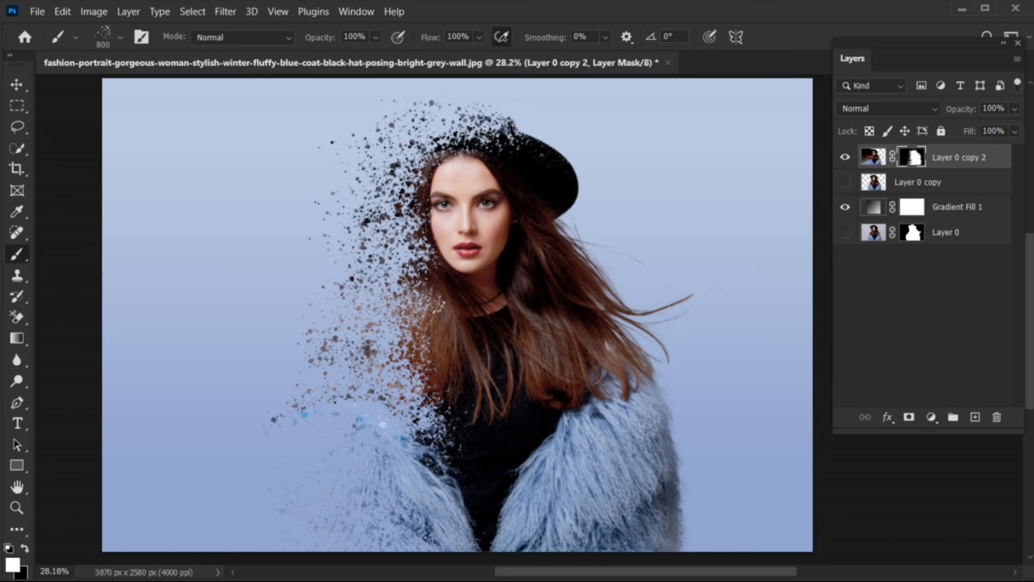
pyautogui.click(366, 367)
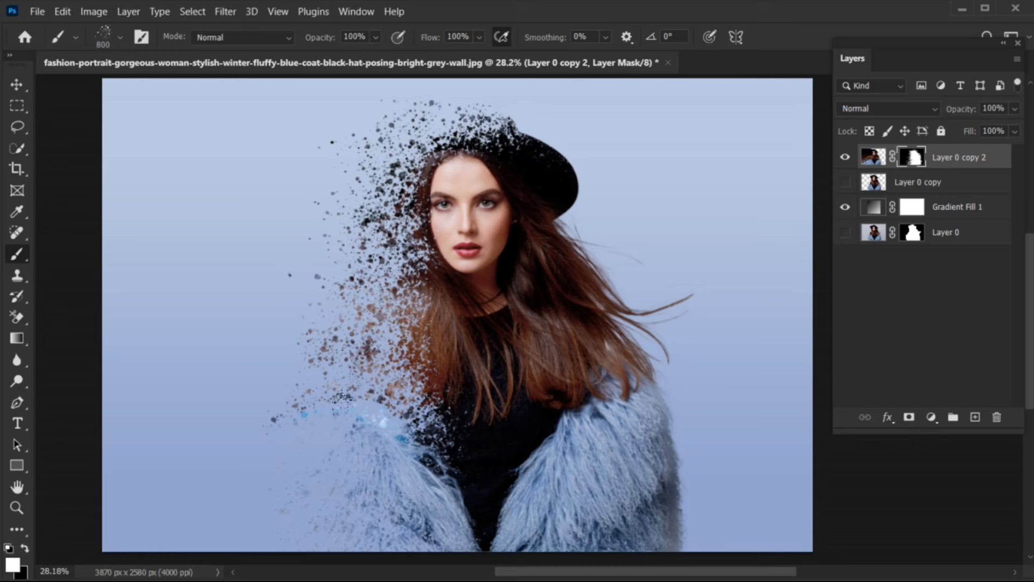
pyautogui.click(362, 250)
pyautogui.click(366, 141)
# - Shrink the spatter brush and paint white across the crown of the hat to fill it in
pyautogui.press('[')
pyautogui.press('[')
pyautogui.press('[')
pyautogui.press('[')
pyautogui.press('[')
pyautogui.press('[')
pyautogui.moveTo(501, 132)
pyautogui.mouseDown()
pyautogui.moveTo(527, 121)
pyautogui.moveTo(423, 131)
pyautogui.mouseUp()
# - Scatter more particles outward to the left of the hat, hair and coat, enlarging the spatter brush up to 800 px
pyautogui.press(']')
pyautogui.press(']')
pyautogui.moveTo(337, 156)
pyautogui.mouseDown()
pyautogui.moveTo(262, 530)
pyautogui.moveTo(276, 243)
pyautogui.moveTo(267, 491)
pyautogui.moveTo(284, 454)
pyautogui.moveTo(275, 436)
pyautogui.moveTo(312, 151)
pyautogui.moveTo(288, 505)
pyautogui.mouseUp()
pyautogui.press(']')
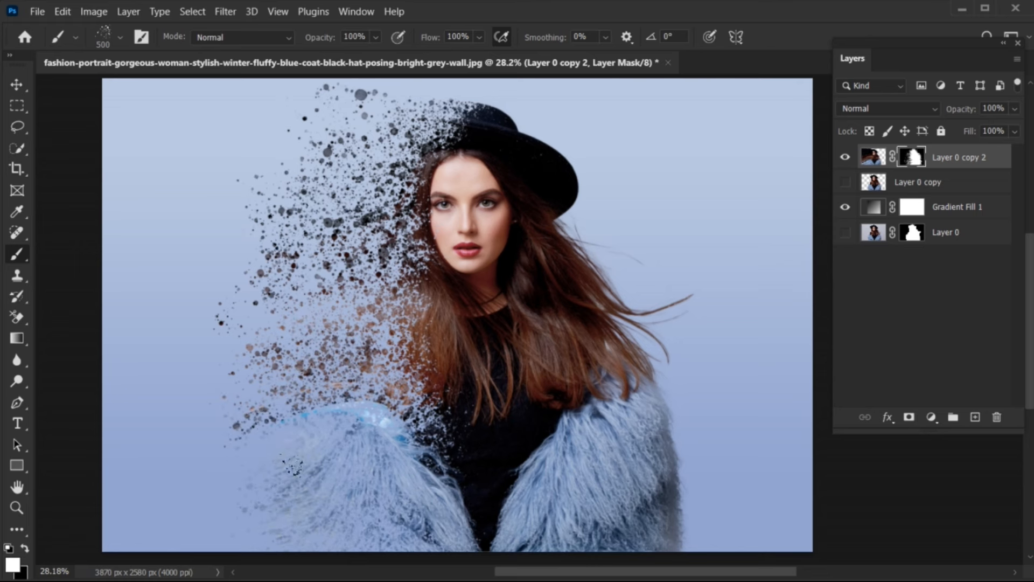
pyautogui.moveTo(290, 469)
pyautogui.mouseDown()
pyautogui.moveTo(242, 167)
pyautogui.moveTo(251, 130)
pyautogui.moveTo(233, 395)
pyautogui.mouseUp()
pyautogui.press(']')
pyautogui.press(']')
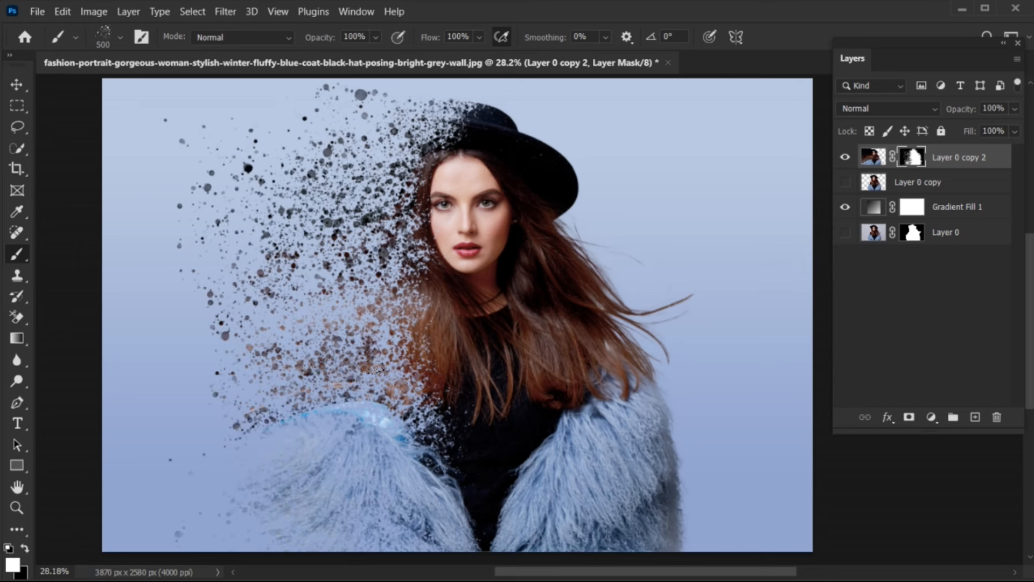
pyautogui.moveTo(259, 304); pyautogui.dragTo(249, 135)
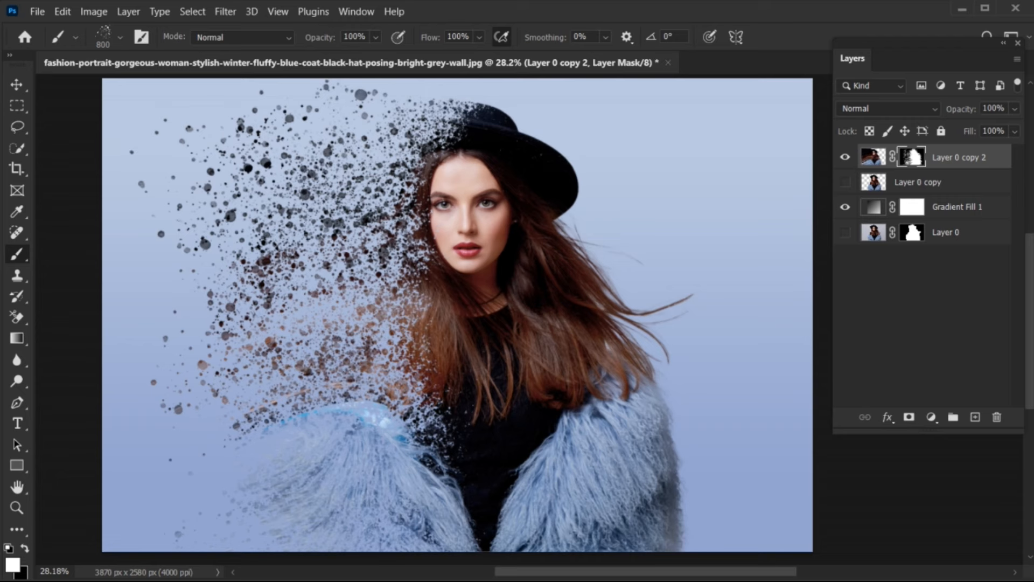
# - Make the Layer 0 copy cutout visible beneath the dispersed layer and add a white layer mask to it
pyautogui.click(22, 85)
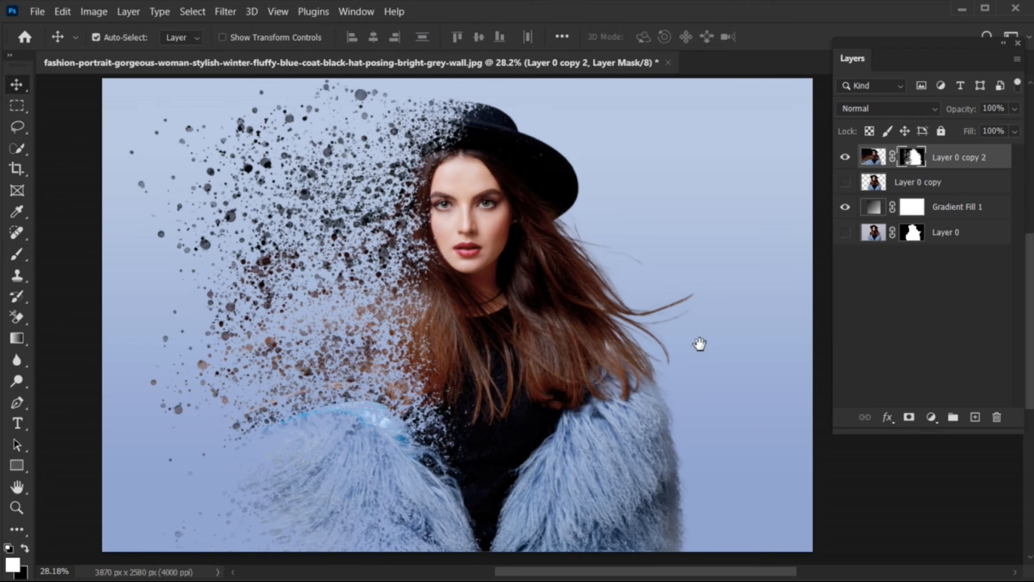
pyautogui.moveTo(697, 347); pyautogui.dragTo(694, 343)
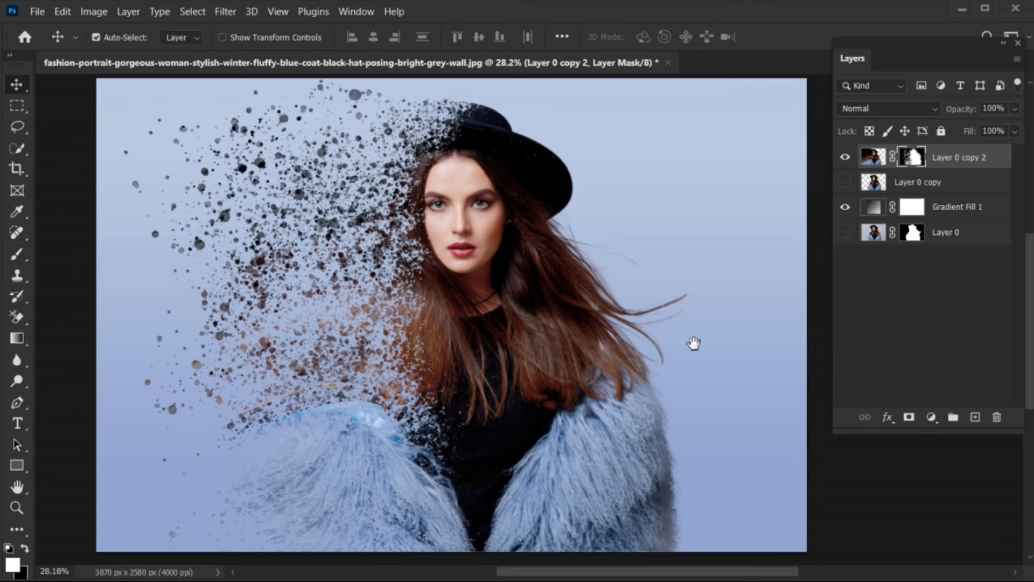
pyautogui.click(879, 186)
pyautogui.click(845, 182)
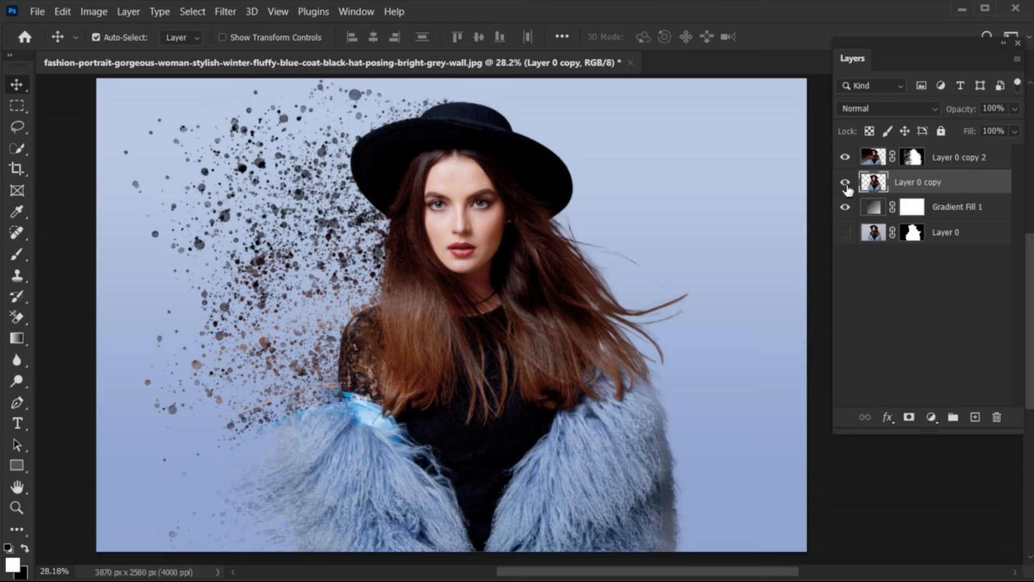
pyautogui.click(909, 418)
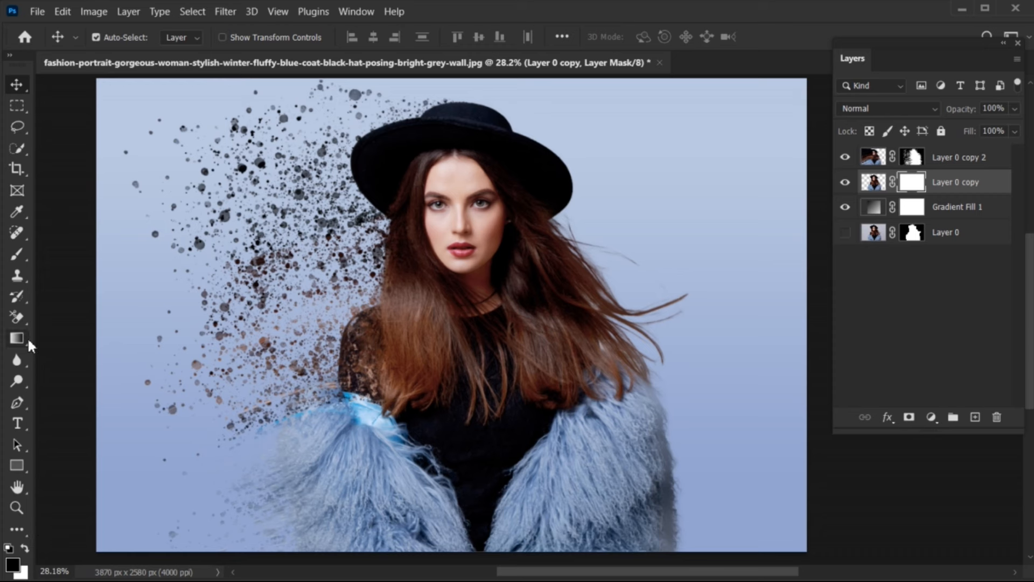
# - Paint black spatter on the Layer 0 copy mask over the lace shoulder, left hat brim and hair beside the face
pyautogui.click(21, 257)
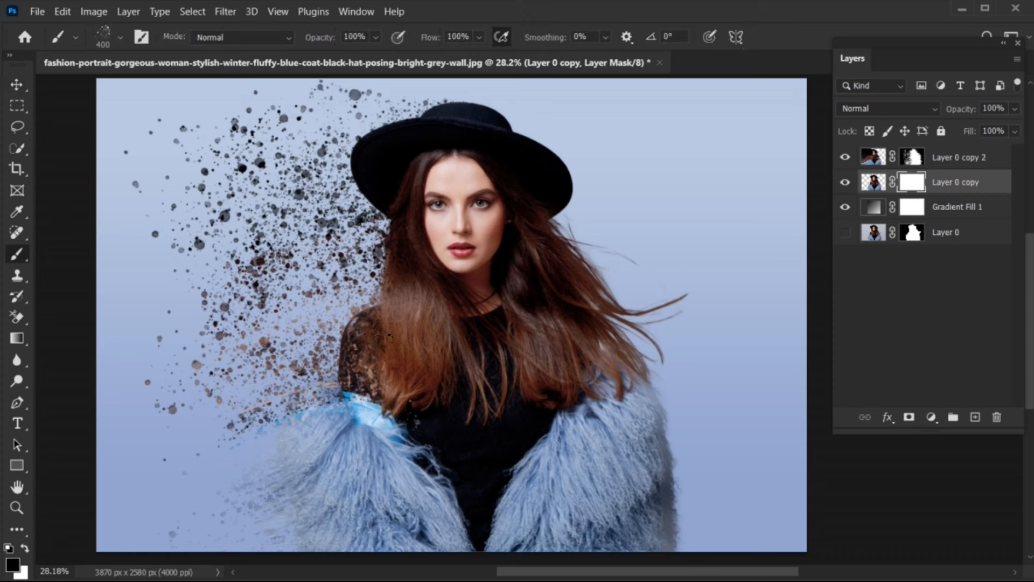
pyautogui.moveTo(389, 336)
pyautogui.mouseDown()
pyautogui.moveTo(366, 345)
pyautogui.moveTo(352, 382)
pyautogui.mouseUp()
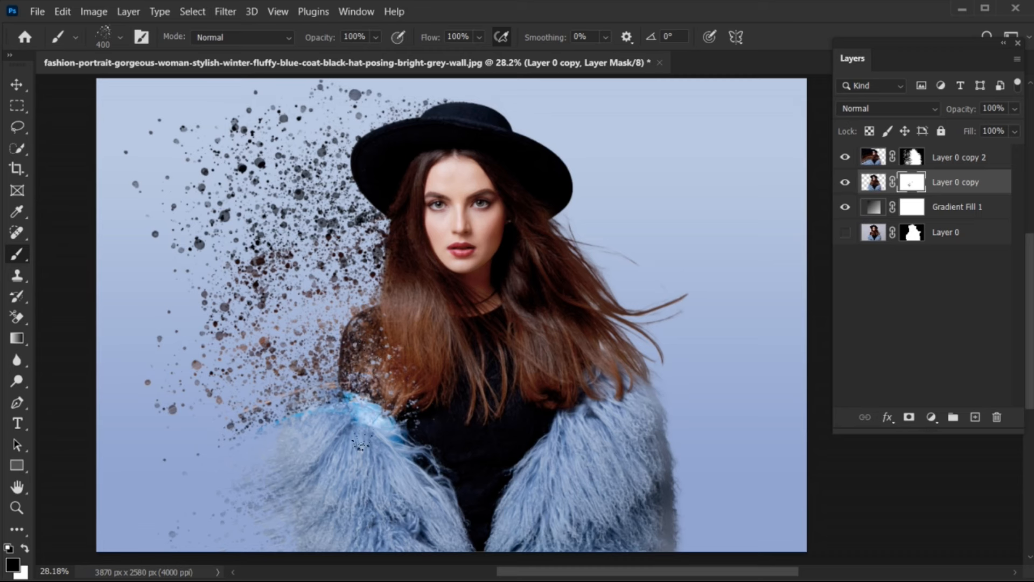
pyautogui.press(']')
pyautogui.moveTo(363, 175)
pyautogui.mouseDown()
pyautogui.moveTo(351, 141)
pyautogui.moveTo(359, 134)
pyautogui.moveTo(391, 147)
pyautogui.moveTo(379, 196)
pyautogui.mouseUp()
pyautogui.press('[')
pyautogui.press('[')
pyautogui.click(387, 179)
pyautogui.click(400, 245)
# - Enlarge the spatter brush to 600 px and break up the left-side hair, upper arm and hat edge on the mask
pyautogui.press(']')
pyautogui.press(']')
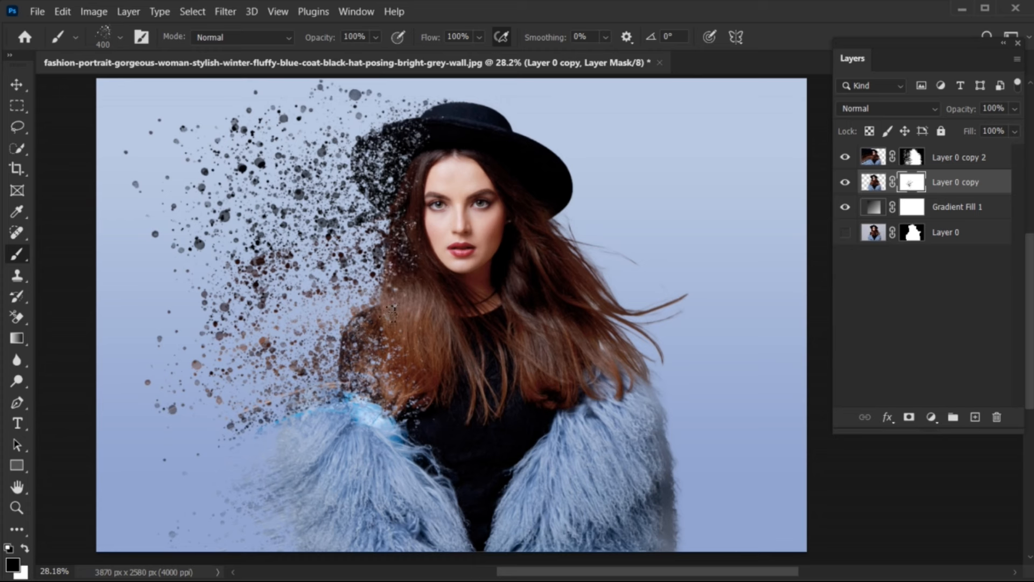
pyautogui.moveTo(389, 283); pyautogui.dragTo(372, 352)
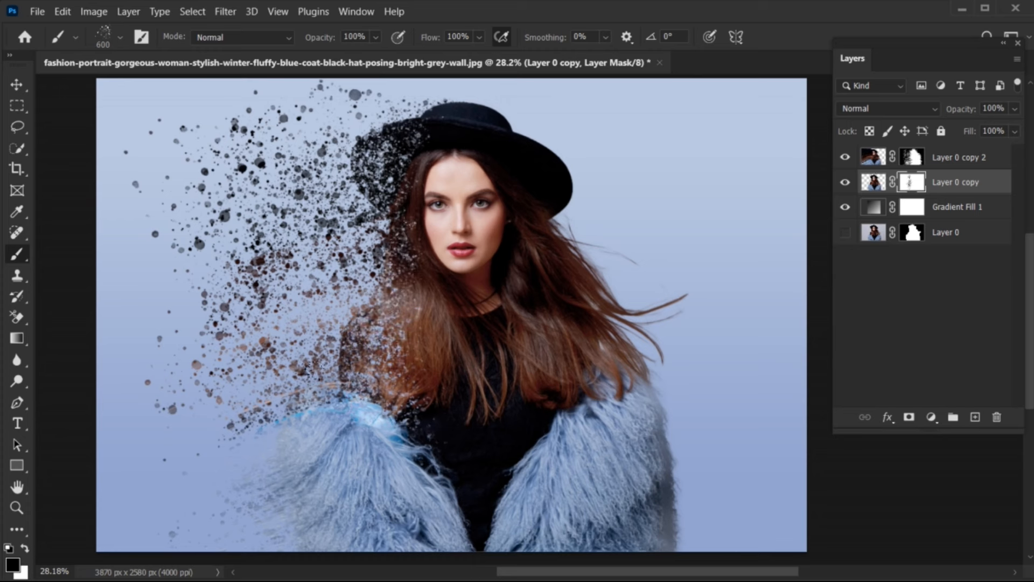
pyautogui.click(396, 142)
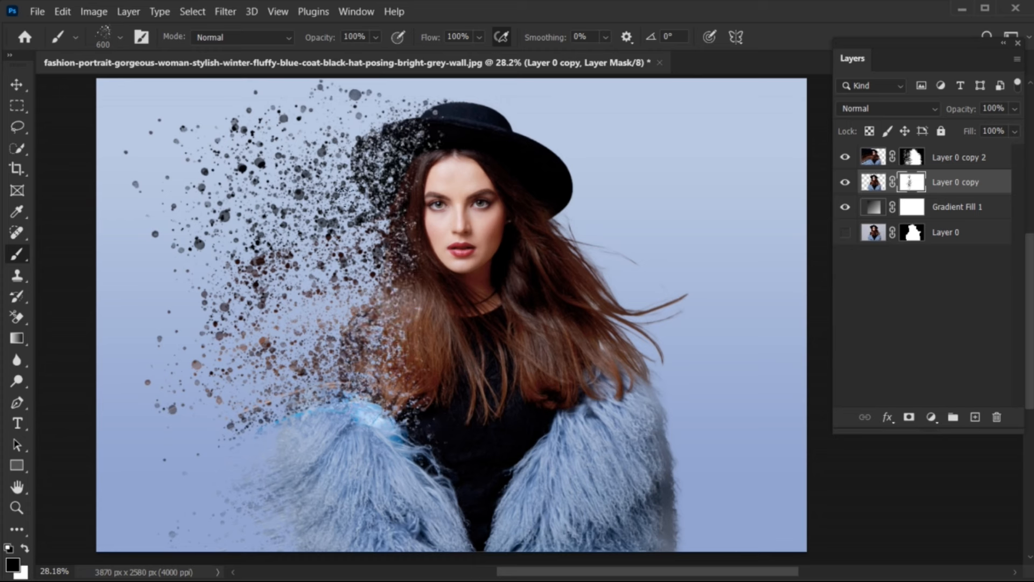
# - Leave the Brush for the Move tool, deselect all layers and collapse the layer list to view the finished image
pyautogui.click(17, 84)
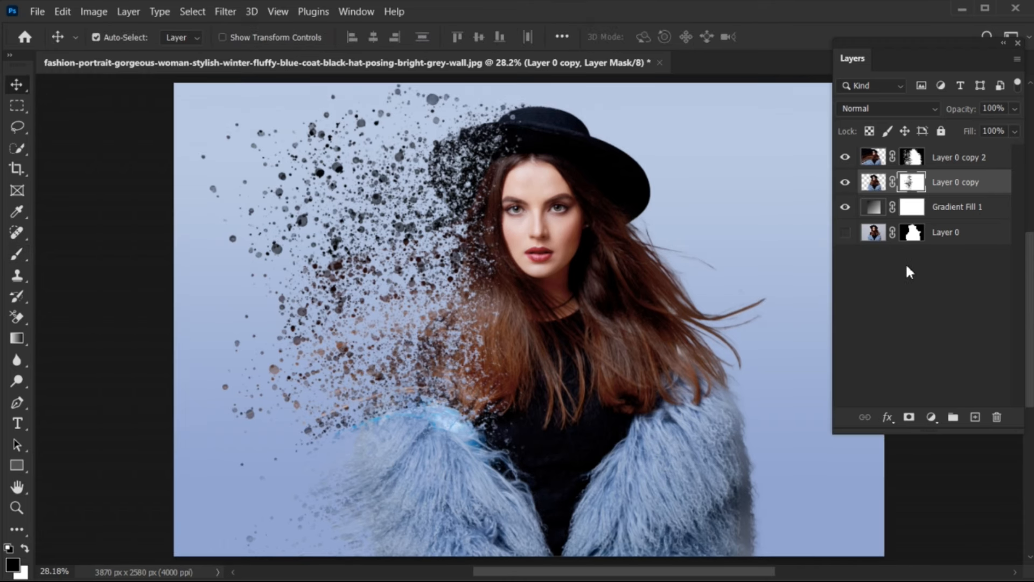
pyautogui.click(906, 263)
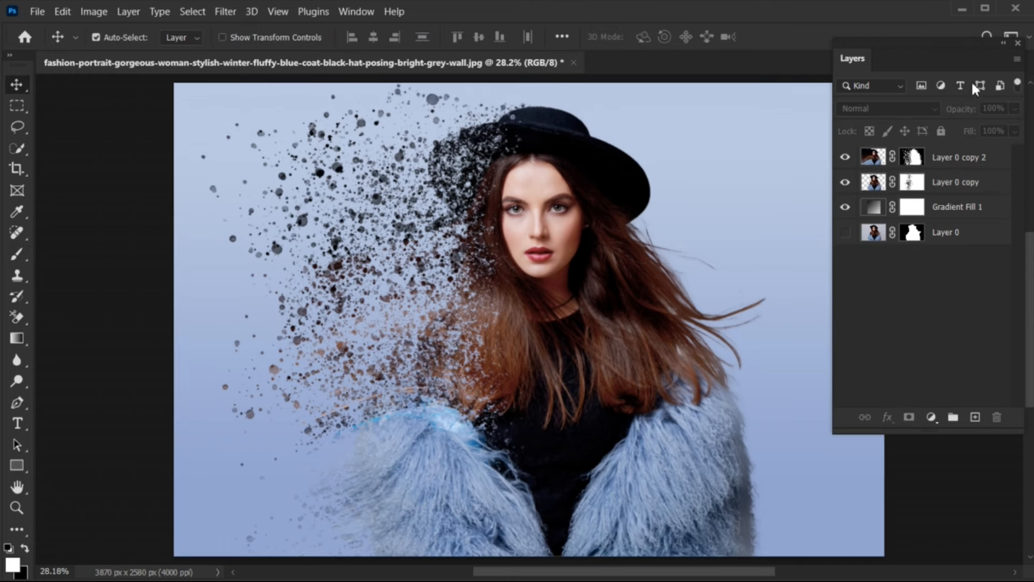
pyautogui.click(1002, 42)
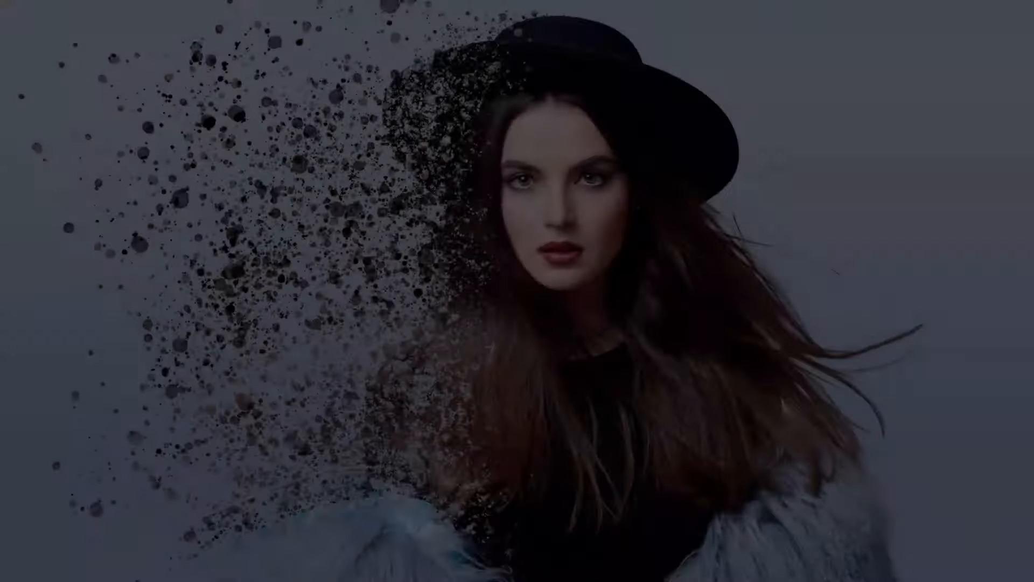